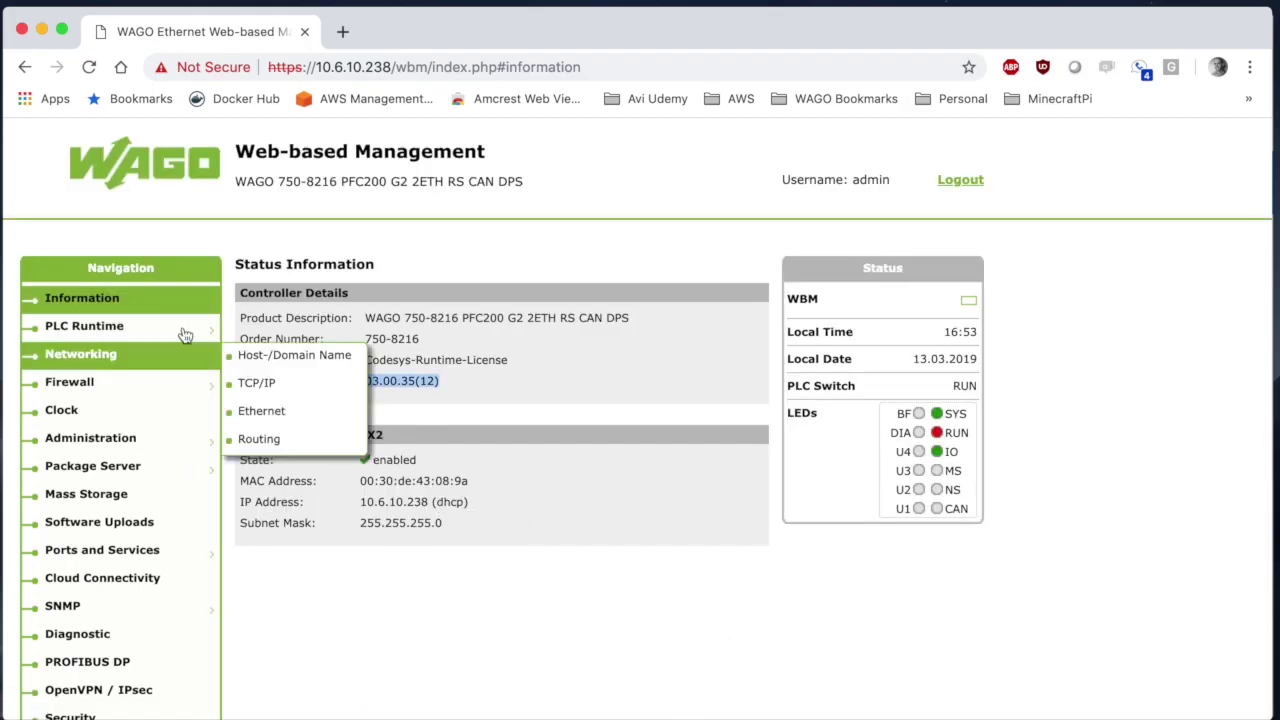
Switch the PLC runtime version to e!RUNTIME
{"action": "left_click", "coordinate": [300, 354]}
{"action": "left_click", "coordinate": [526, 269]}
{"action": "left_click", "coordinate": [703, 270]}
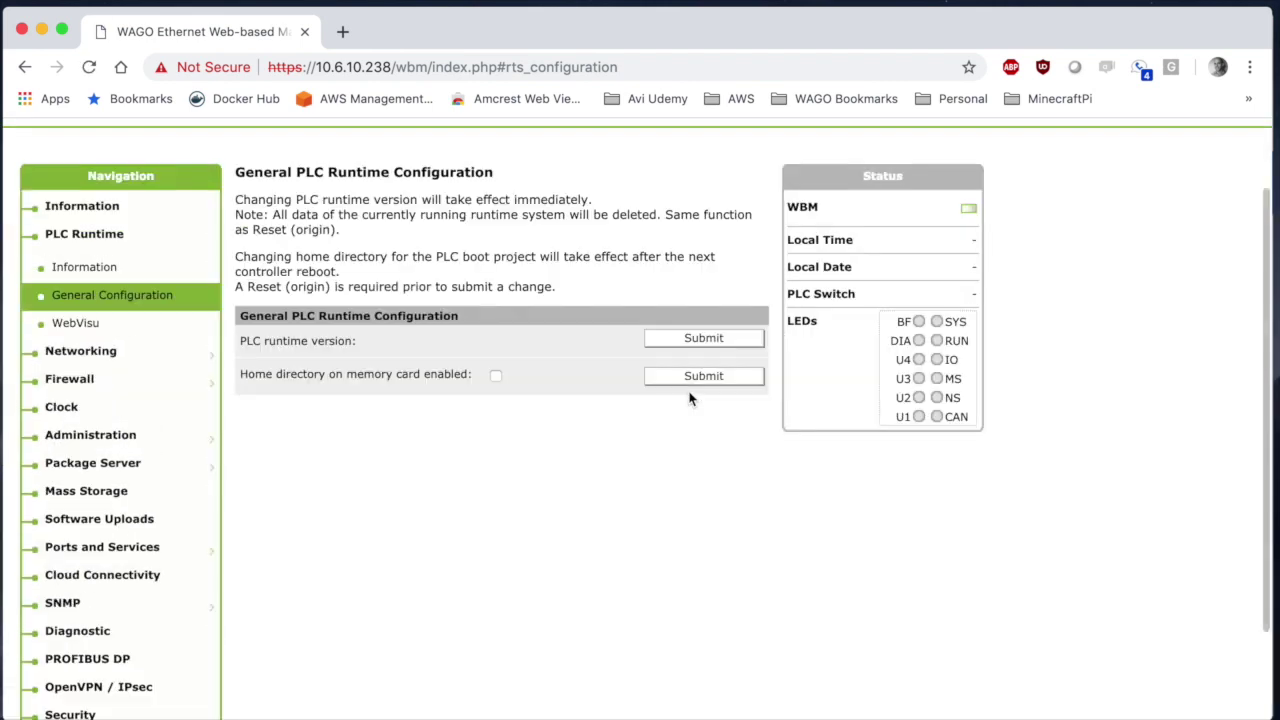
Set a static IP address of 10.6.10.238 in the TCP/IP configuration
{"action": "left_click", "coordinate": [194, 355]}
{"action": "left_click", "coordinate": [380, 154]}
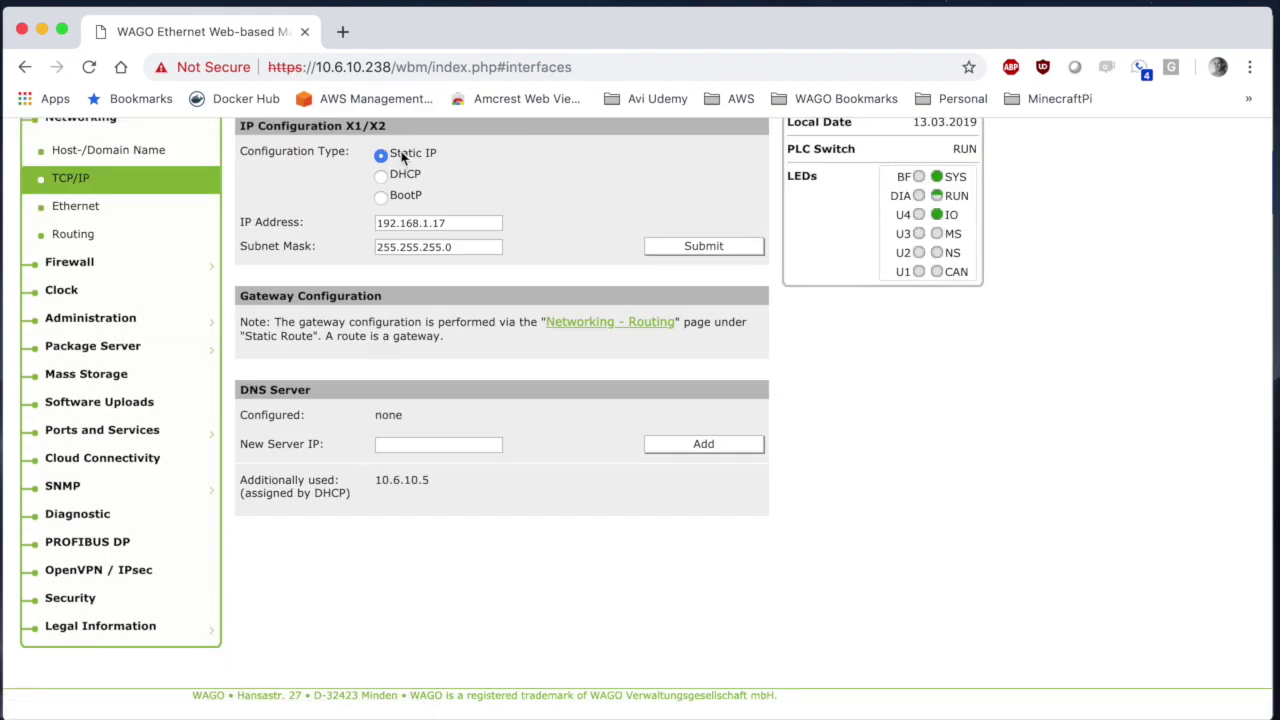
{"action": "double_click", "coordinate": [456, 223]}
{"action": "type", "text": "10.6.10.238"}
{"action": "left_click", "coordinate": [704, 246]}
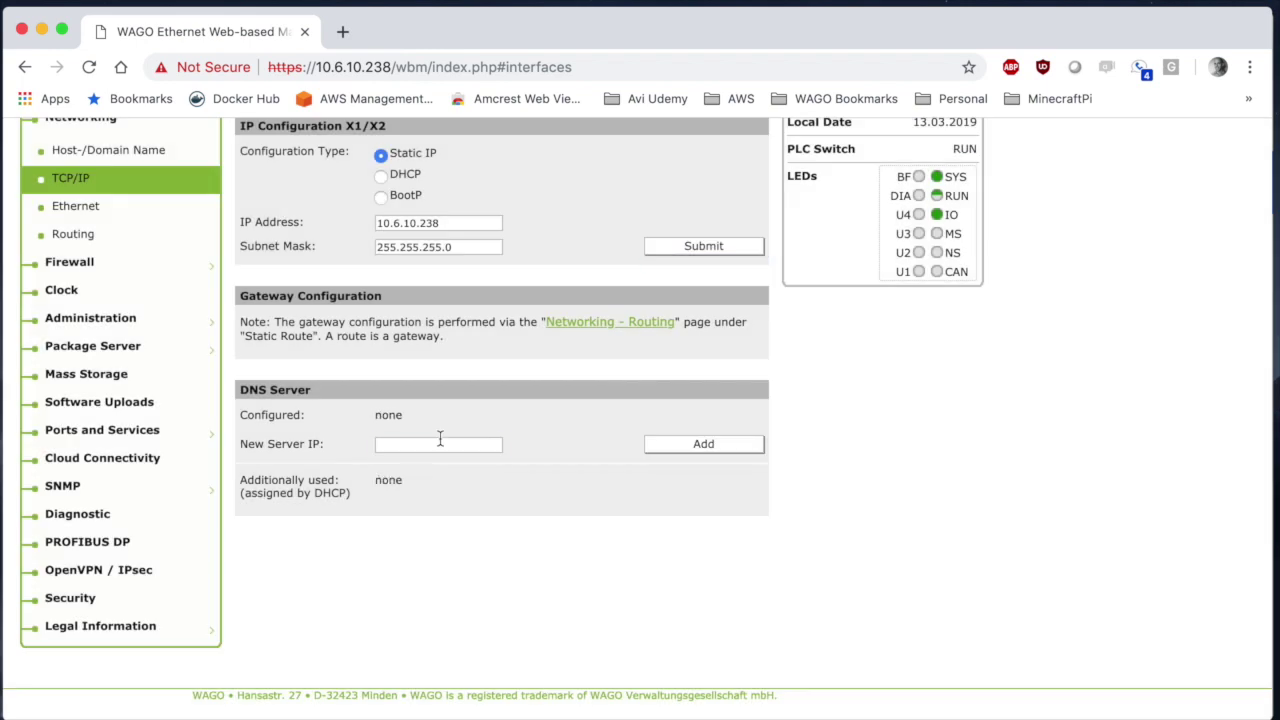
Add DNS servers 8.8.8.8 and 8.8.4.4
{"action": "left_click", "coordinate": [440, 445]}
{"action": "type", "text": "8.8.8.8"}
{"action": "key", "text": "Return"}
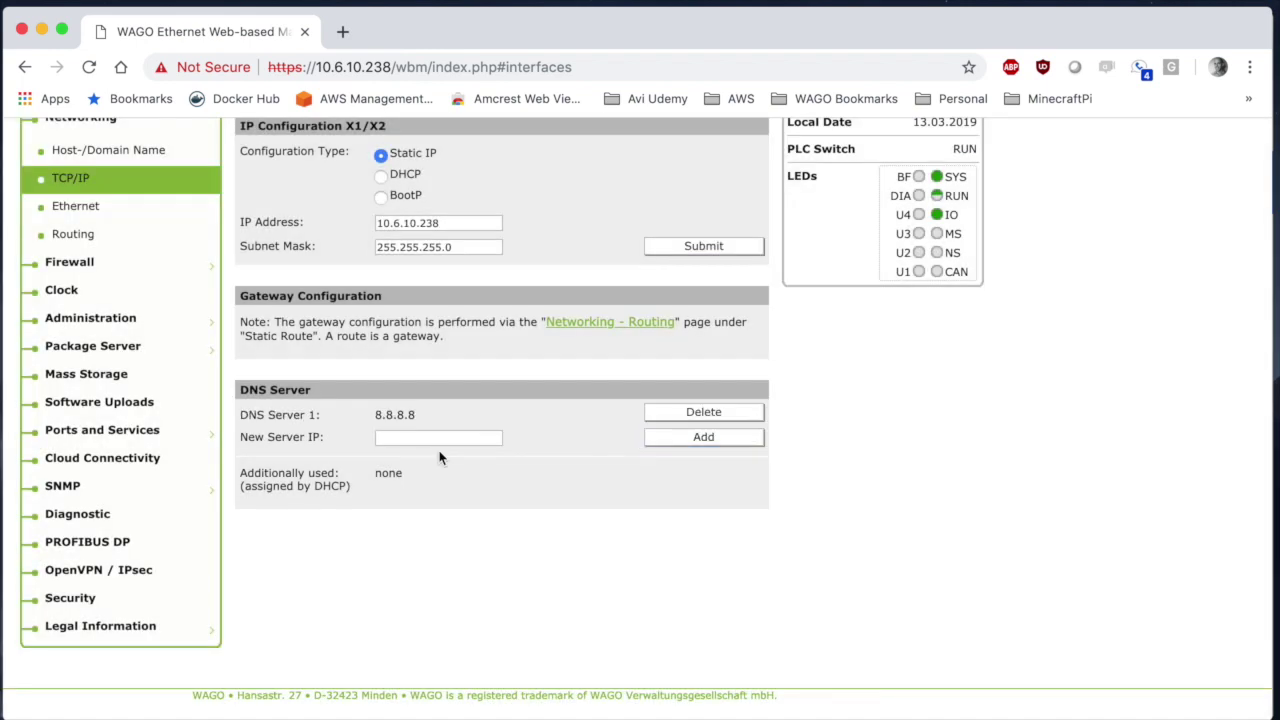
{"action": "left_click", "coordinate": [440, 438]}
{"action": "type", "text": "8.8.4.4"}
{"action": "left_click", "coordinate": [703, 440]}
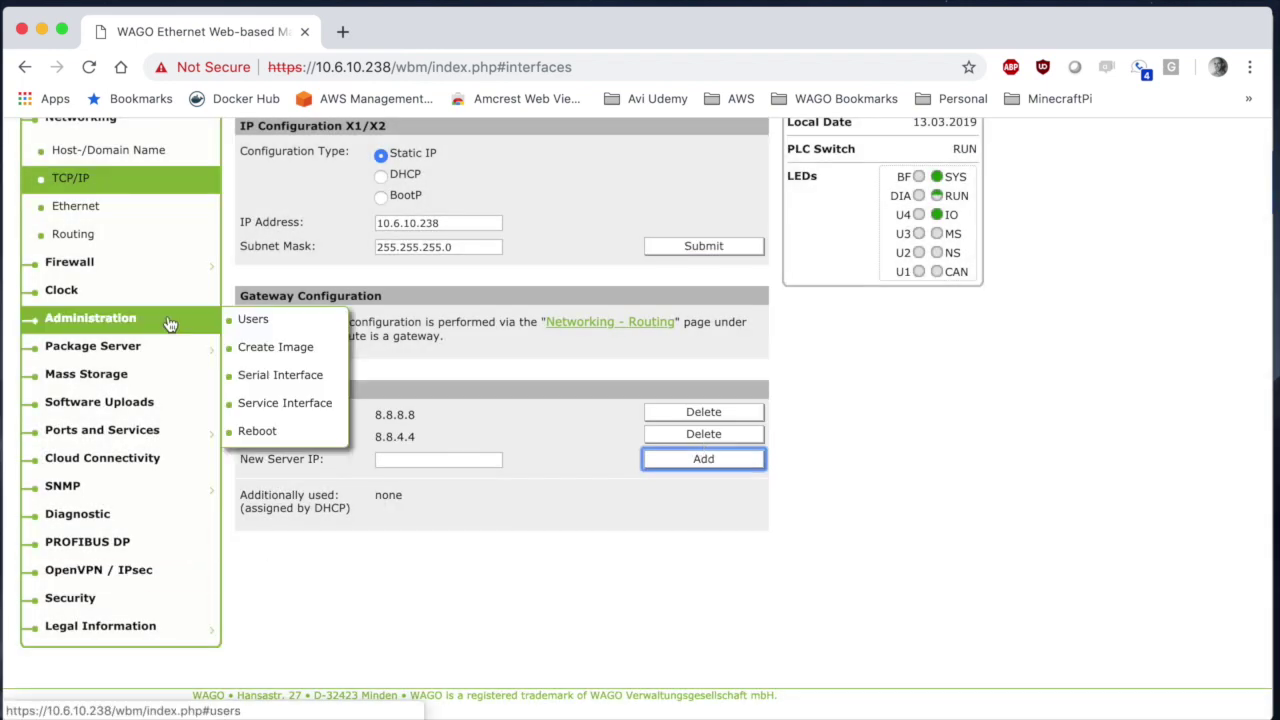
Change the default route's gateway to 10.6.10.5
{"action": "left_click", "coordinate": [137, 234]}
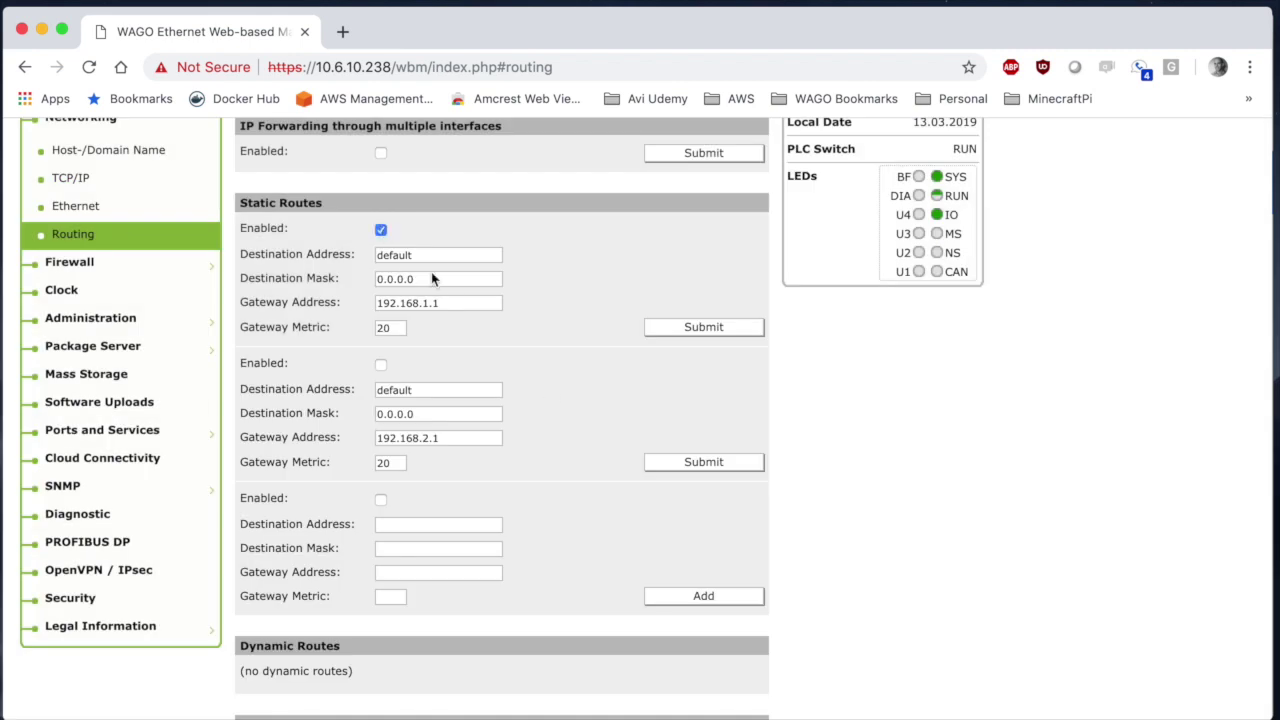
{"action": "triple_click", "coordinate": [438, 302]}
{"action": "type", "text": "10.6.10.5"}
{"action": "left_click", "coordinate": [697, 329]}
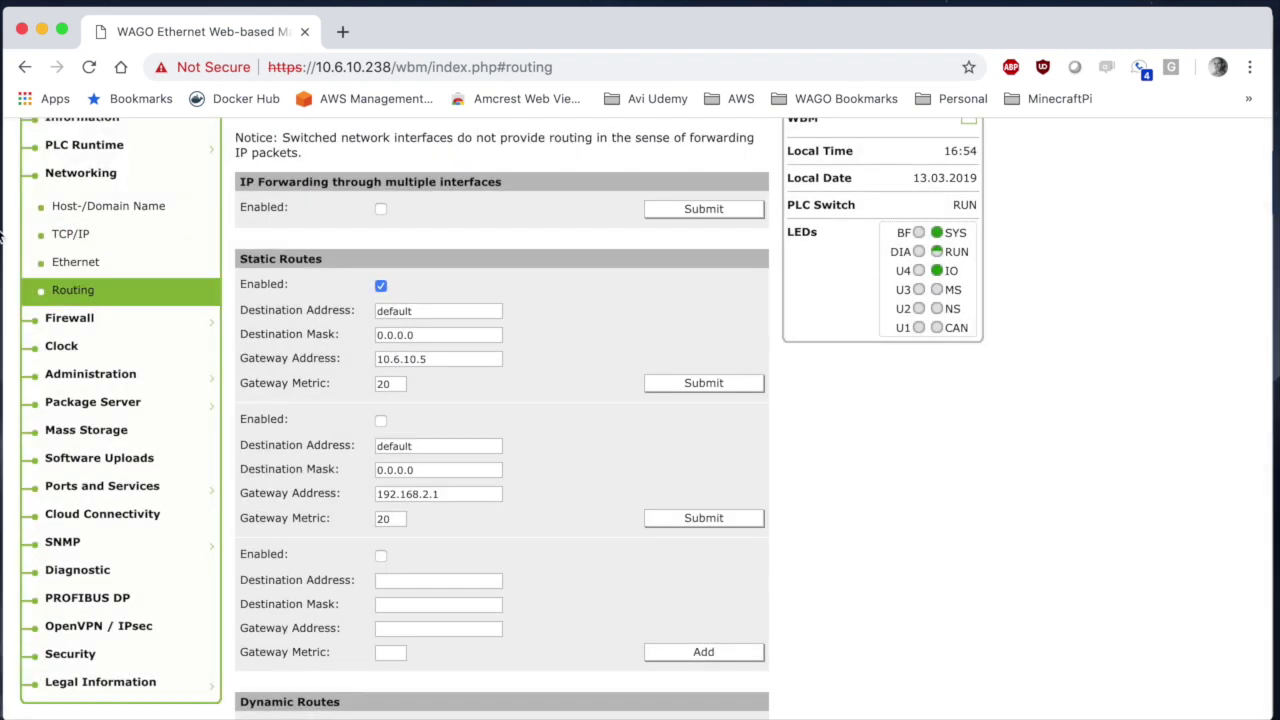
Enable the FTP service in the network services configuration
{"action": "mouse_move", "coordinate": [102, 486]}
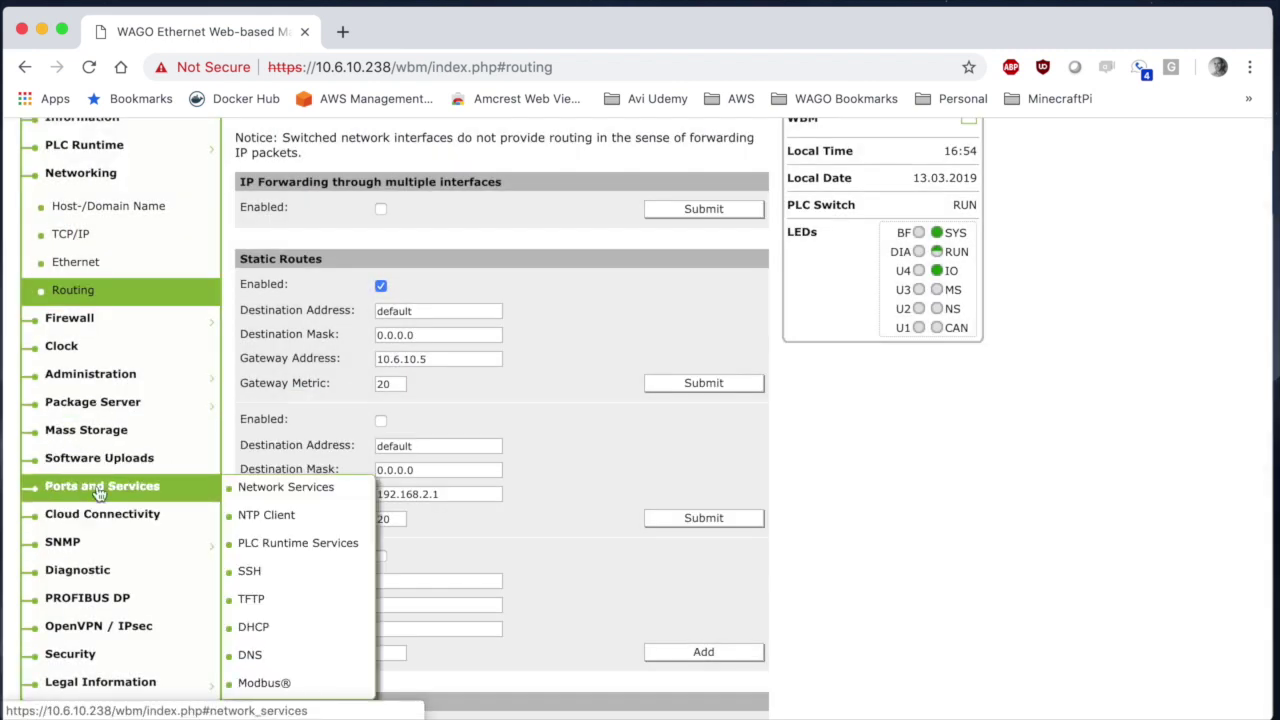
{"action": "left_click", "coordinate": [286, 486]}
{"action": "scroll", "coordinate": [399, 470], "scroll_direction": "up", "scroll_amount": 4}
{"action": "left_click", "coordinate": [380, 467]}
{"action": "left_click", "coordinate": [701, 466]}
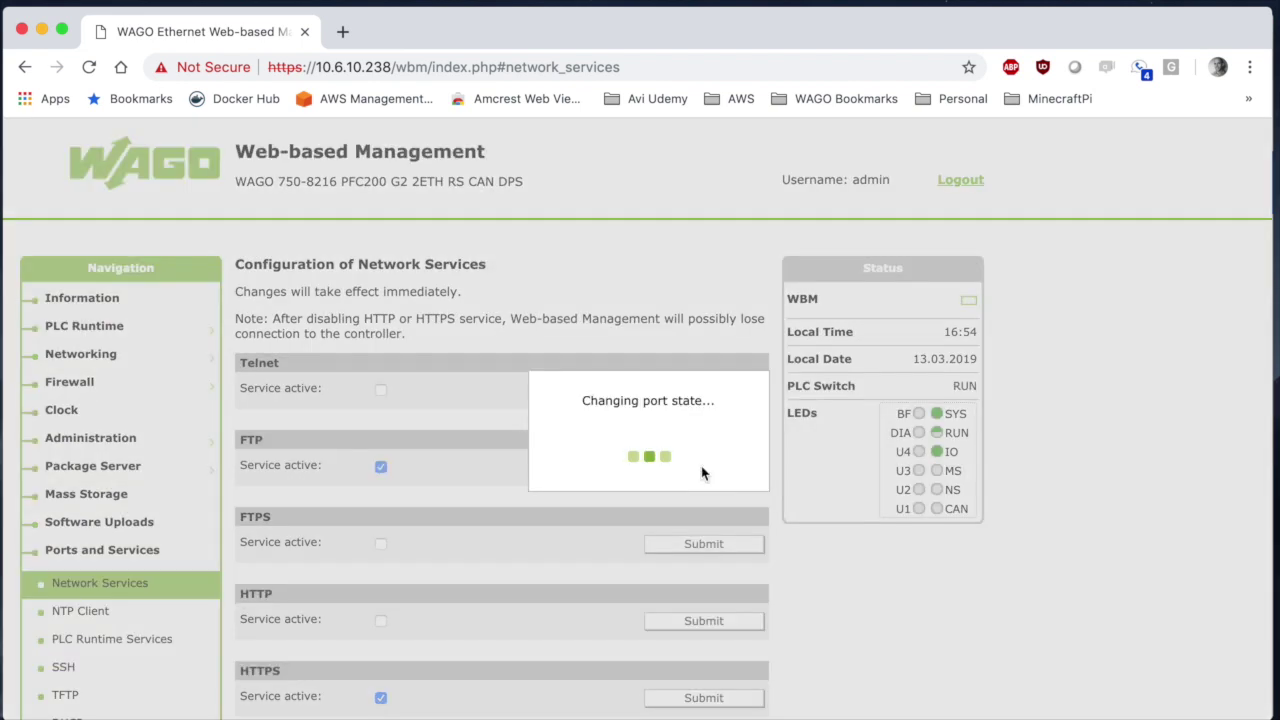
Enable the NTP client with time server 216.239.35.0
{"action": "scroll", "coordinate": [123, 600], "scroll_direction": "down", "scroll_amount": 4}
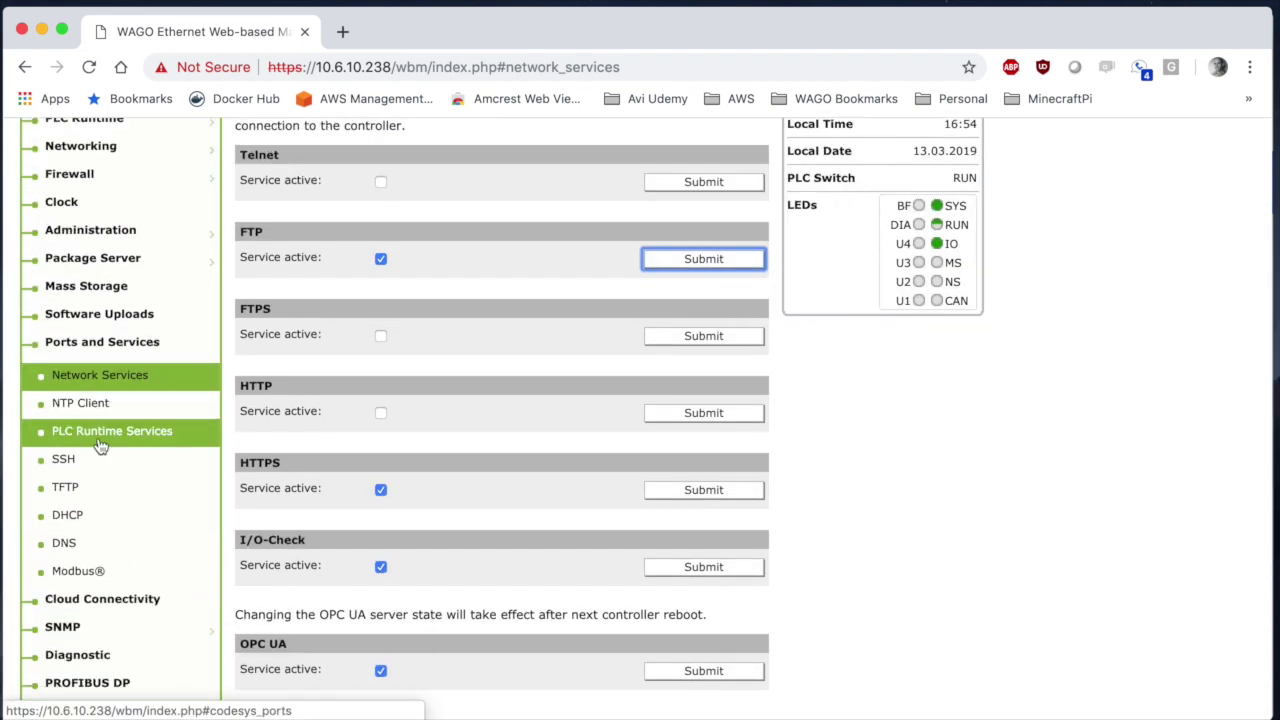
{"action": "left_click", "coordinate": [100, 399]}
{"action": "left_click", "coordinate": [405, 348]}
{"action": "left_click", "coordinate": [463, 372]}
{"action": "left_click", "coordinate": [450, 409]}
{"action": "left_click", "coordinate": [703, 468]}
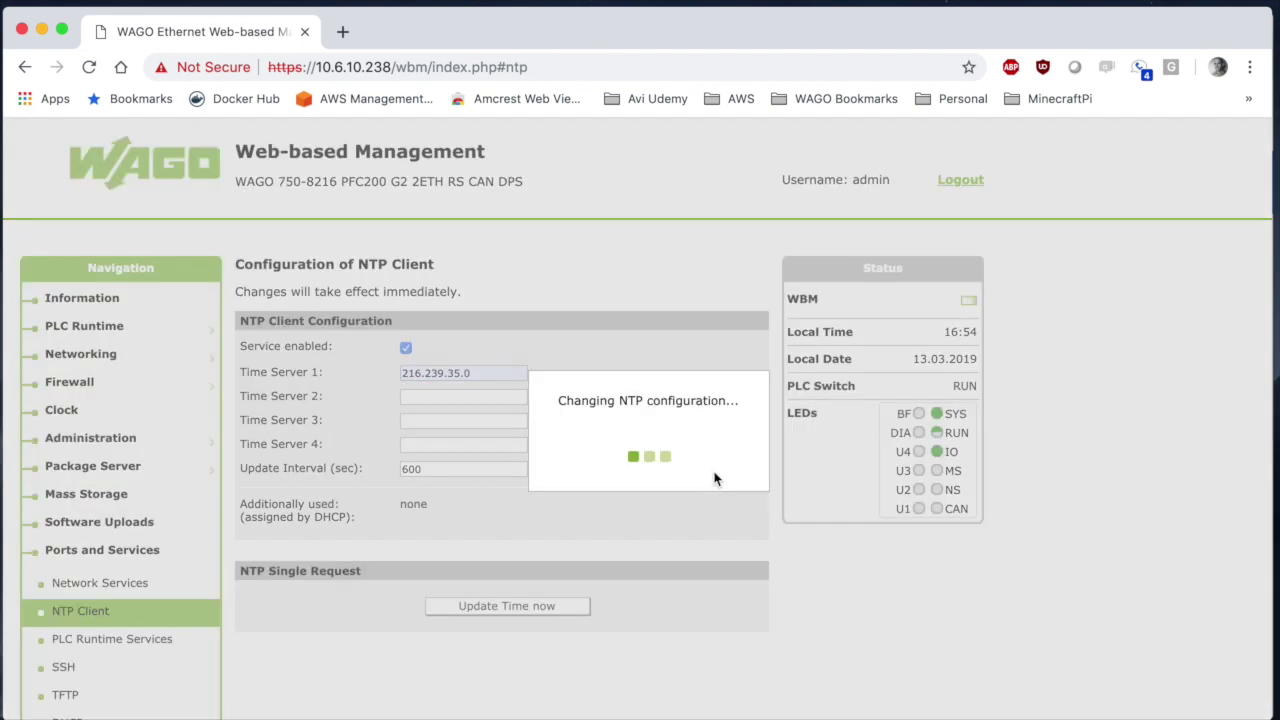
{"action": "key", "text": "super+Tab"}
Connect to the controller at 10.6.10.238 over FTP as root with its password
{"action": "left_click", "coordinate": [424, 76]}
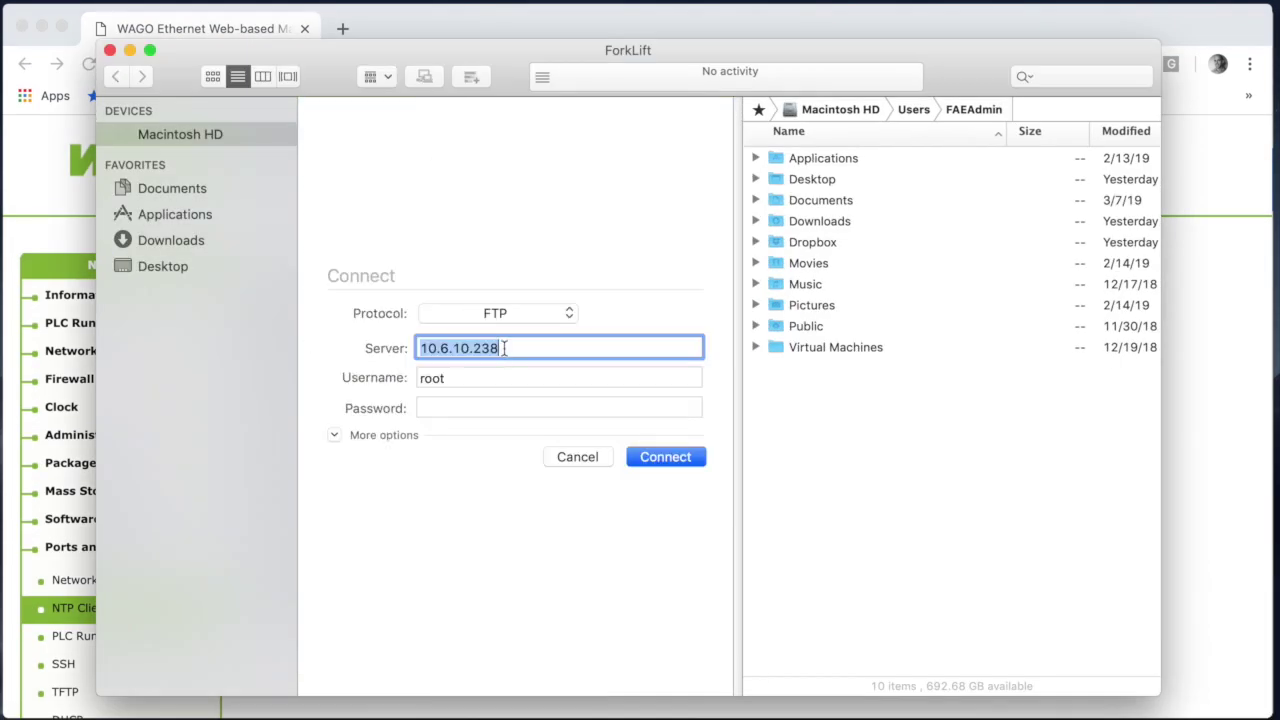
{"action": "key", "text": "Tab"}
{"action": "key", "text": "Tab"}
{"action": "type", "text": "••••"}
{"action": "left_click", "coordinate": [665, 459]}
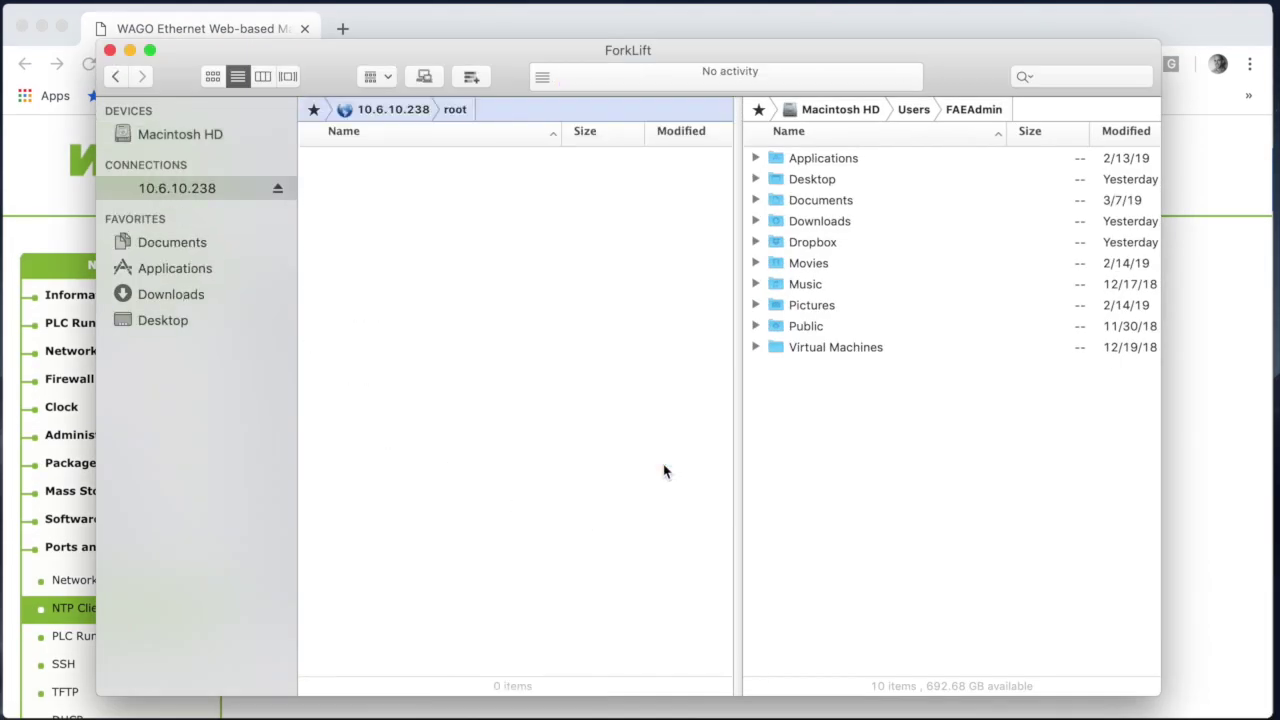
Copy the docker and libcurl .ipk packages from Downloads into root, then confirm the new root password
{"action": "left_click", "coordinate": [756, 221]}
{"action": "left_click", "coordinate": [860, 242]}
{"action": "left_click", "coordinate": [860, 263], "text": "shift"}
{"action": "left_click_drag", "start_coordinate": [860, 263], "coordinate": [494, 266]}
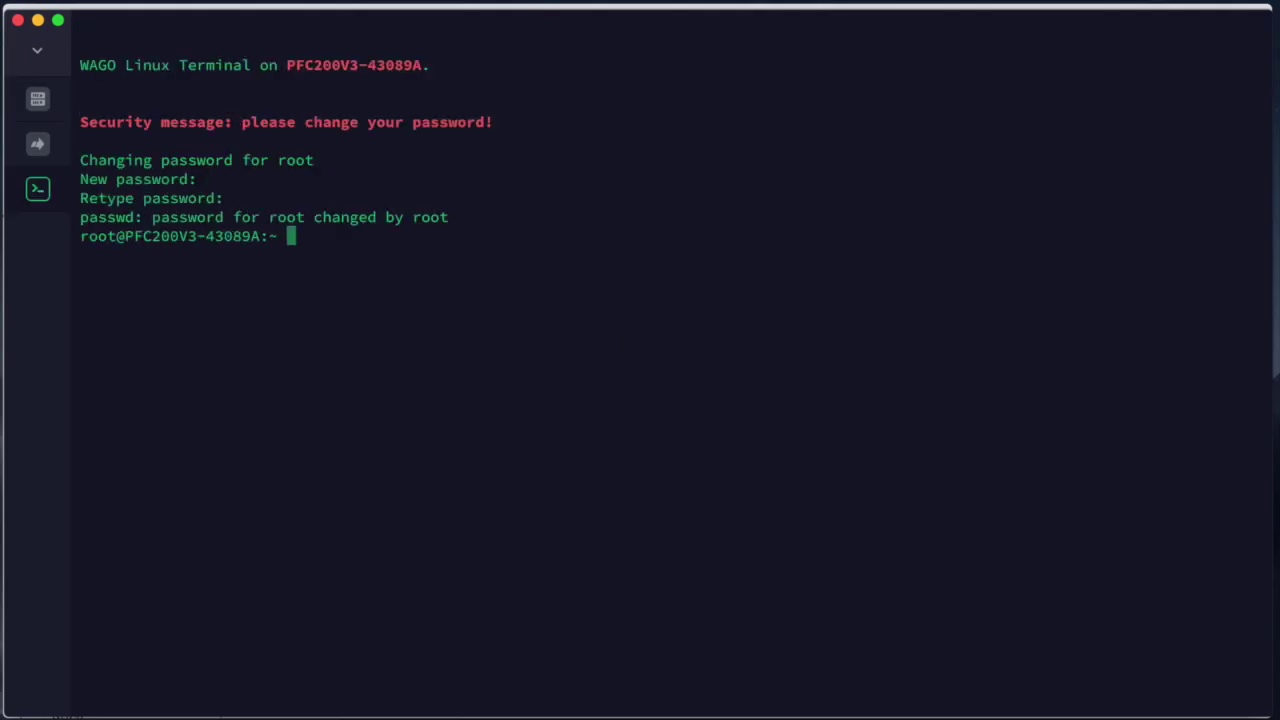
List the files and install docker_18.09.0_armhf.ipk with opkg
{"action": "type", "text": "ls"}
{"action": "key", "text": "Return"}
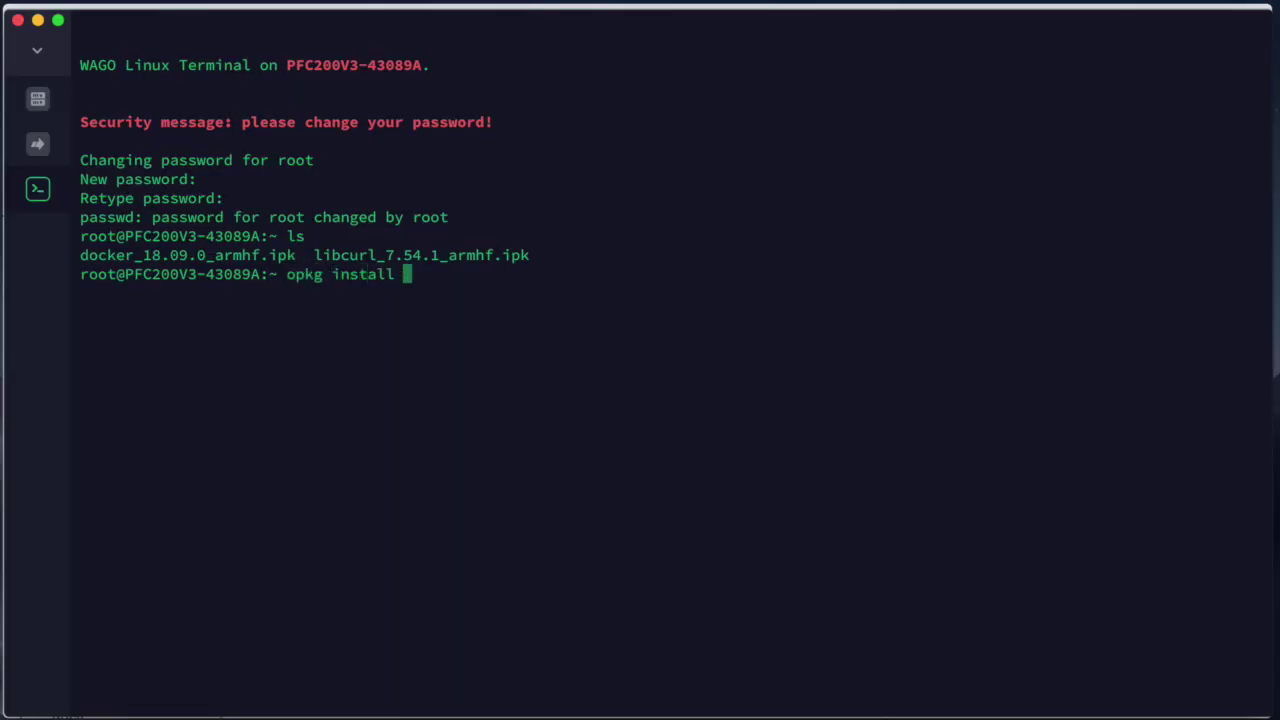
{"action": "key", "text": "Return"}
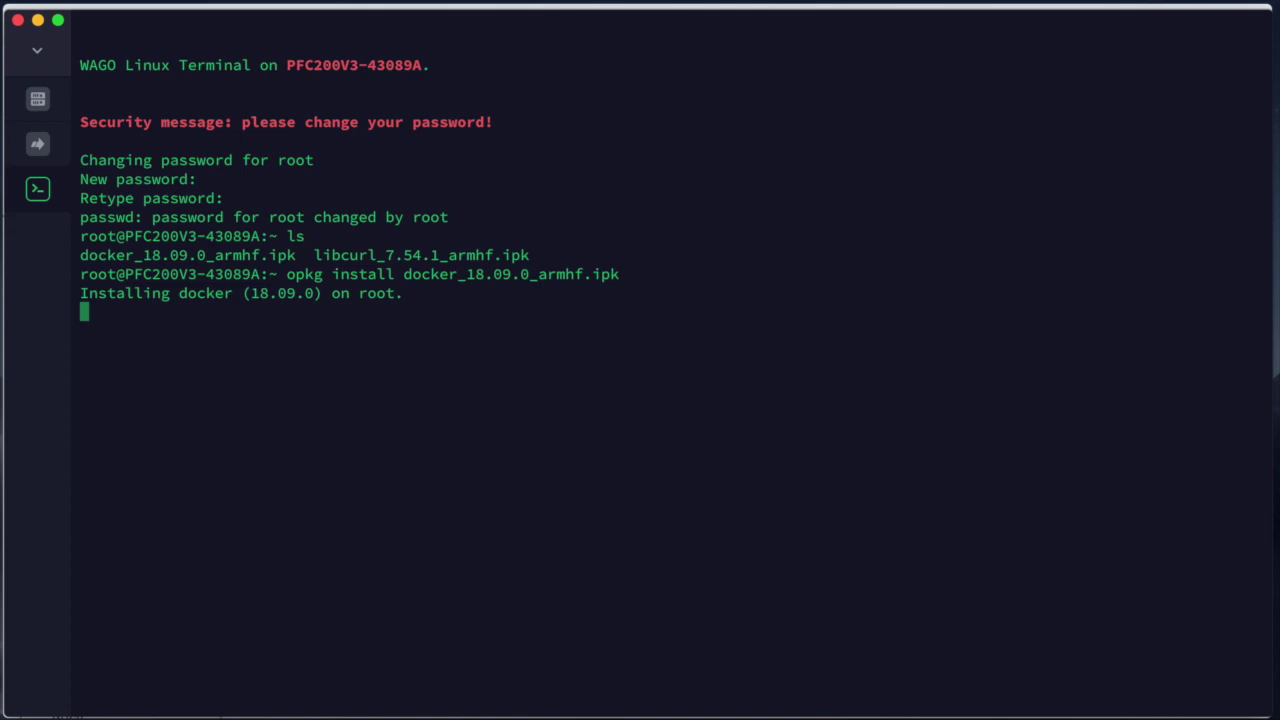
Force-reinstall libcurl_7.54.1_armhf.ipk, then reboot the controller with sudo reboot
{"action": "type", "text": "opkg install --force-reinstall libcurl_7.54.1_armhf.ipk"}
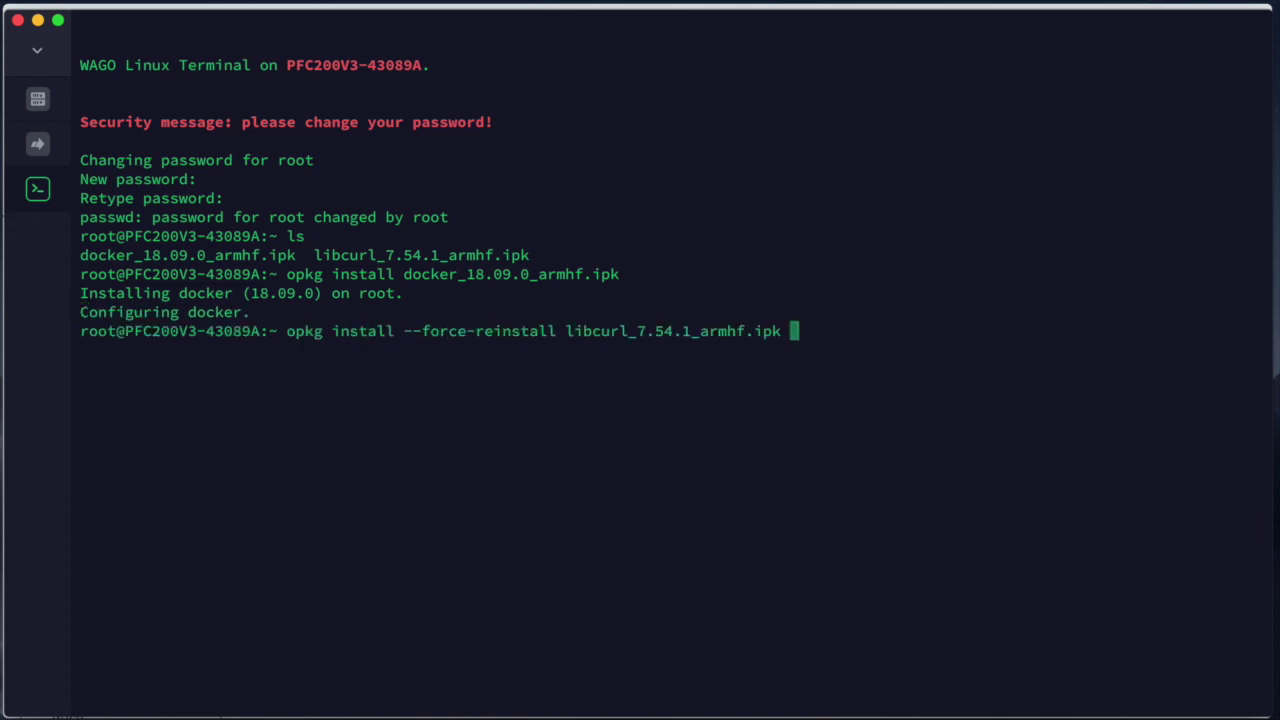
{"action": "key", "text": "Return"}
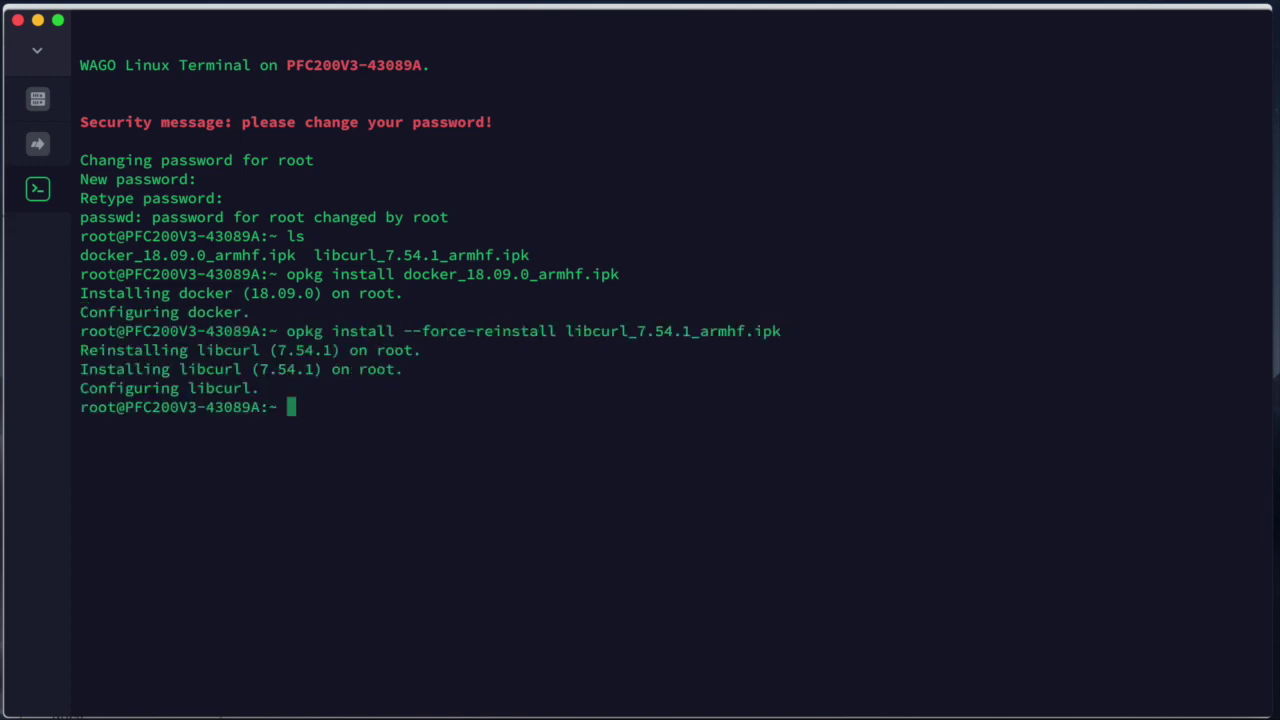
{"action": "type", "text": "docker"}
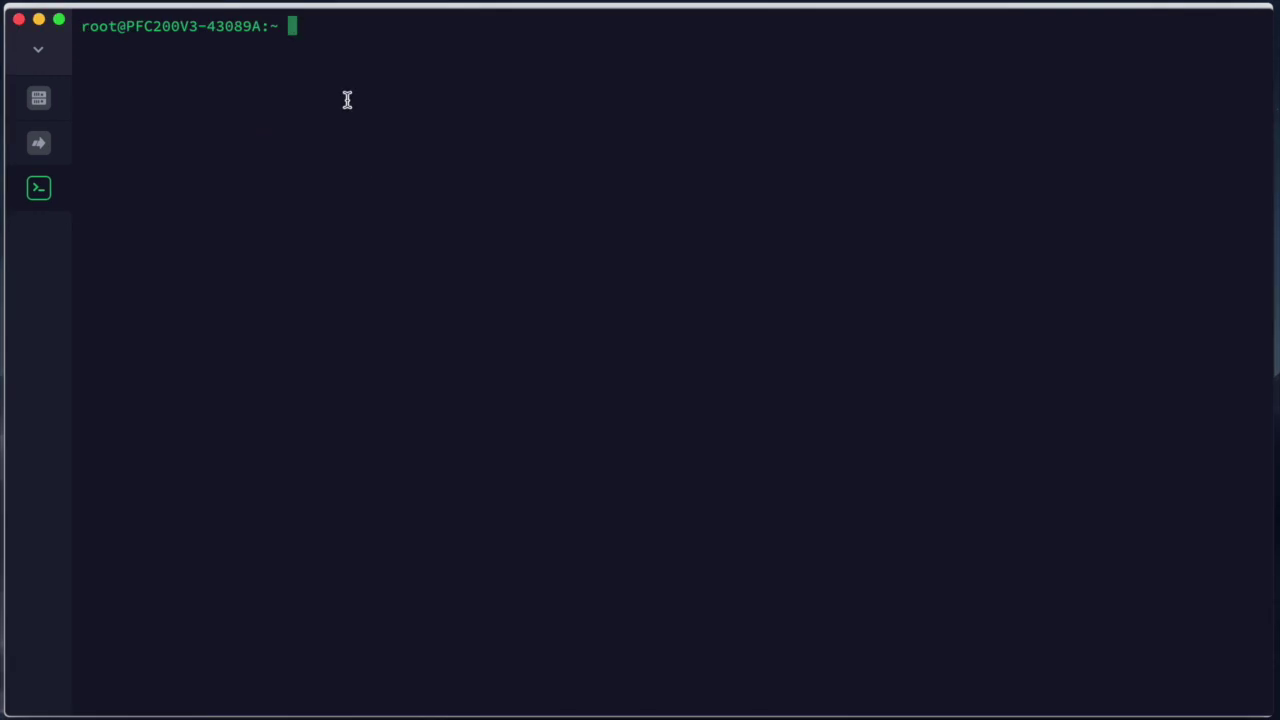
{"action": "type", "text": "sudo reboot"}
{"action": "key", "text": "Return"}
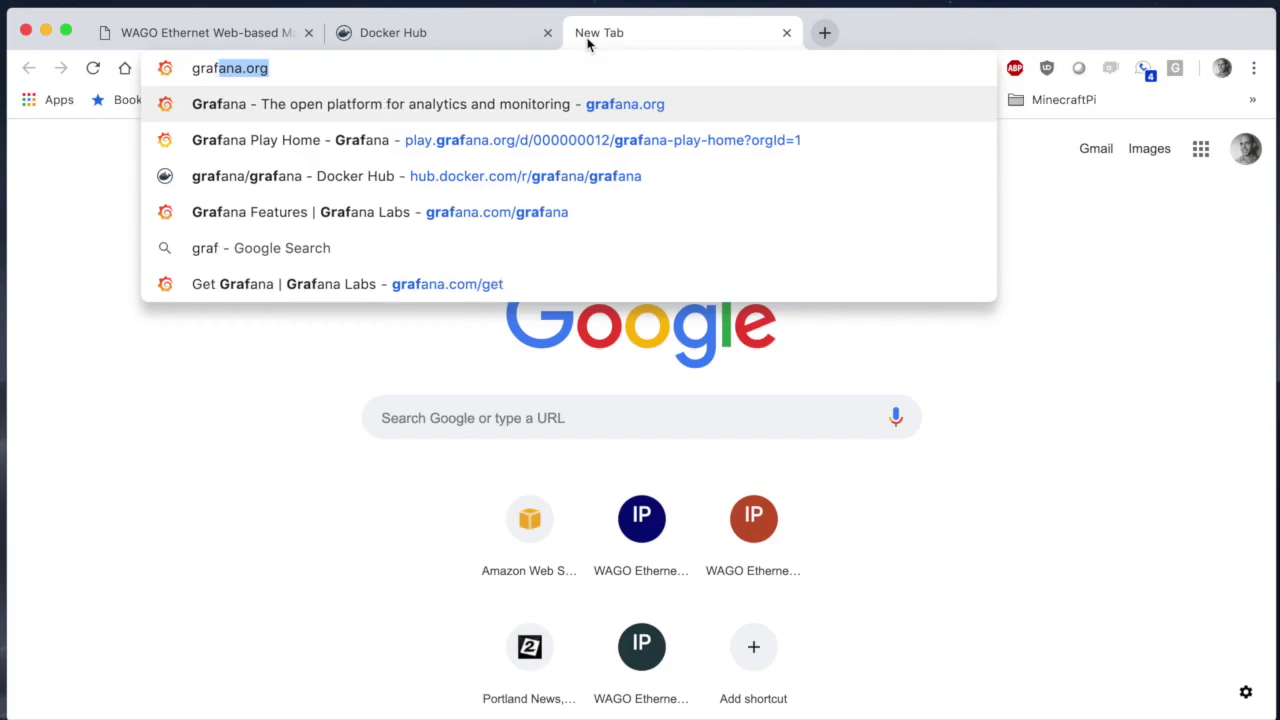
Load grafana.org, browse the Play Home demo dashboard, then switch to the Docker Hub tab
{"action": "key", "text": "Return"}
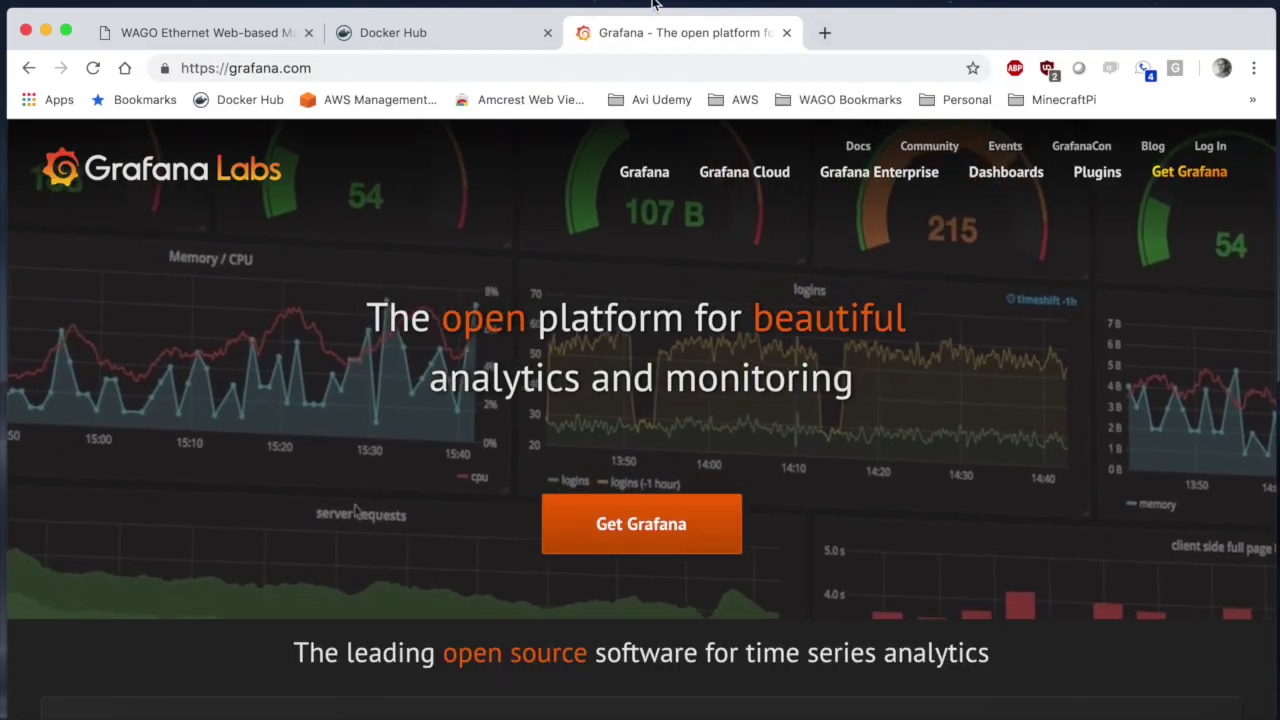
{"action": "left_click", "coordinate": [640, 204]}
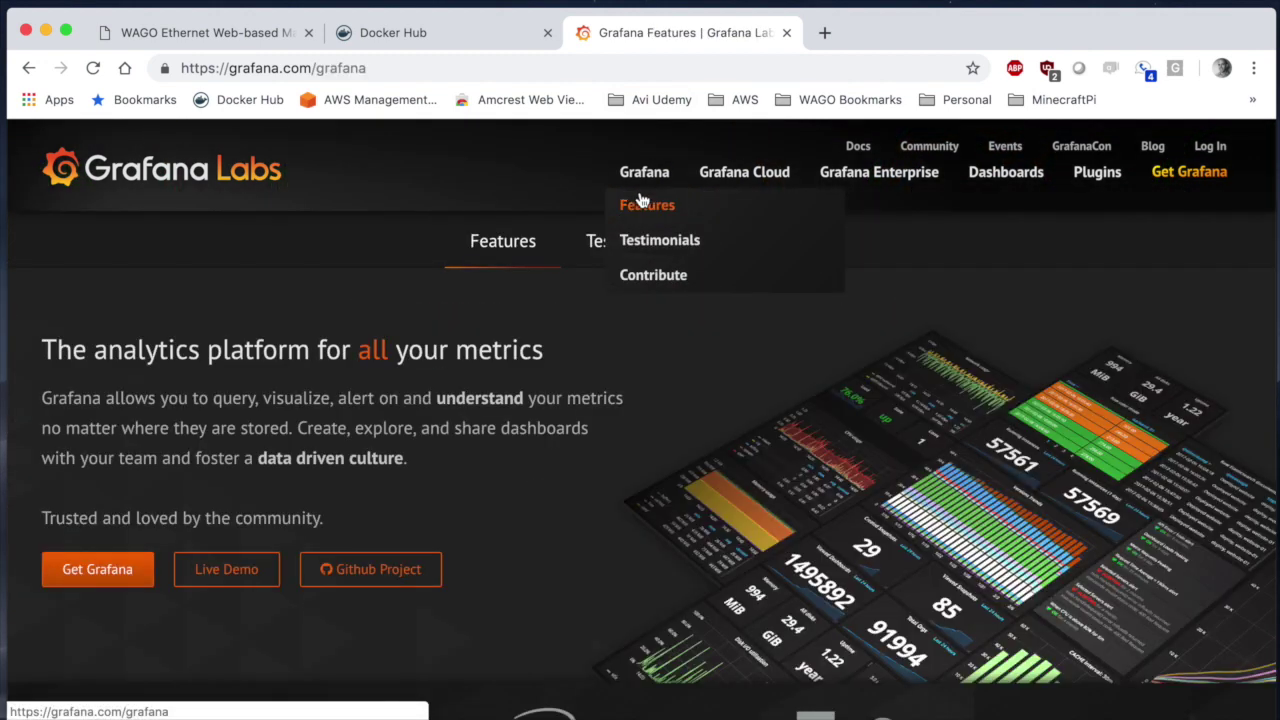
{"action": "left_click", "coordinate": [226, 569]}
{"action": "scroll", "coordinate": [500, 618], "scroll_direction": "down", "scroll_amount": 10}
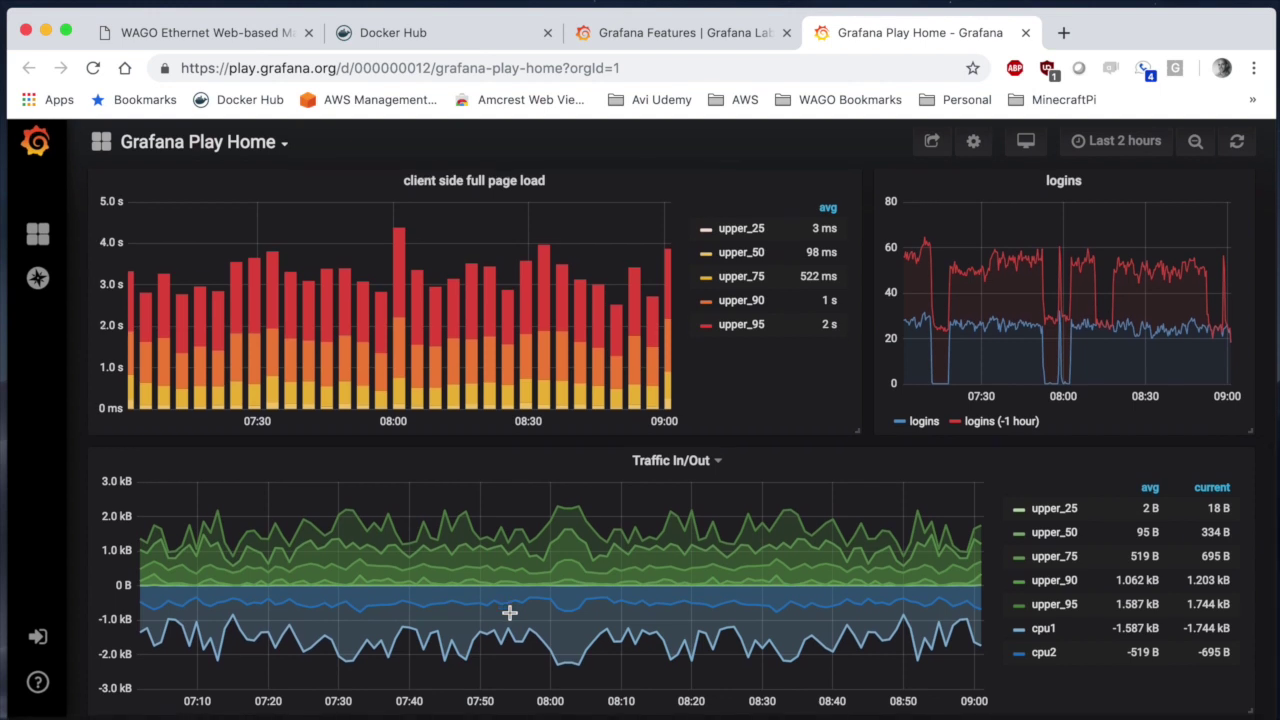
{"action": "scroll", "coordinate": [510, 612], "scroll_direction": "up", "scroll_amount": 5}
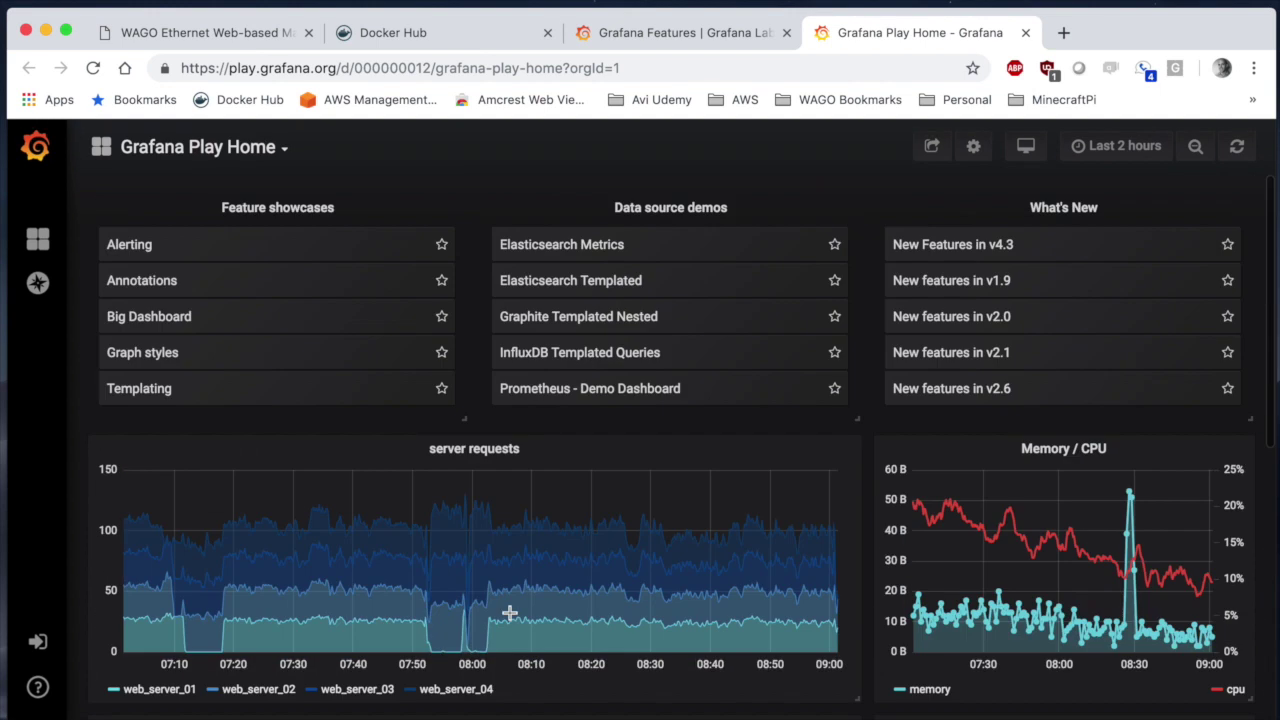
{"action": "left_click", "coordinate": [680, 44]}
{"action": "left_click", "coordinate": [458, 41]}
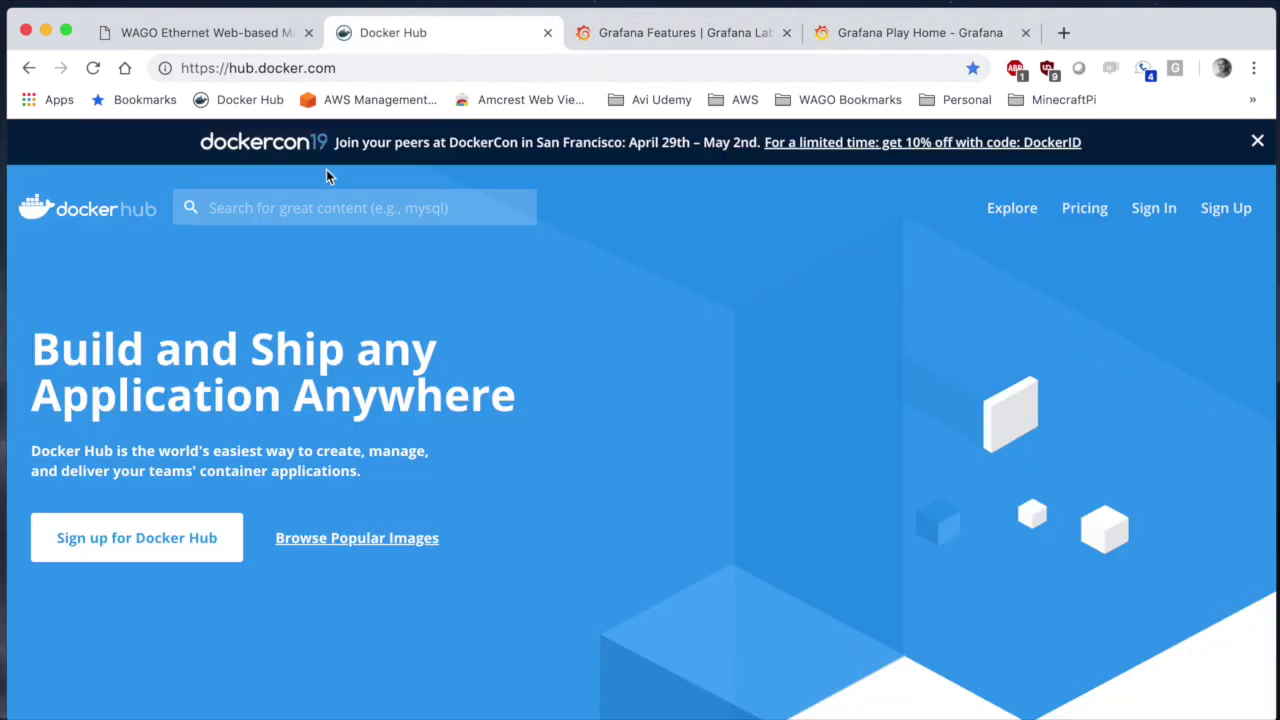
Search Docker Hub for 'grafana', open grafana/grafana, and copy its Docker Pull Command
{"action": "left_click", "coordinate": [322, 207]}
{"action": "type", "text": "graf"}
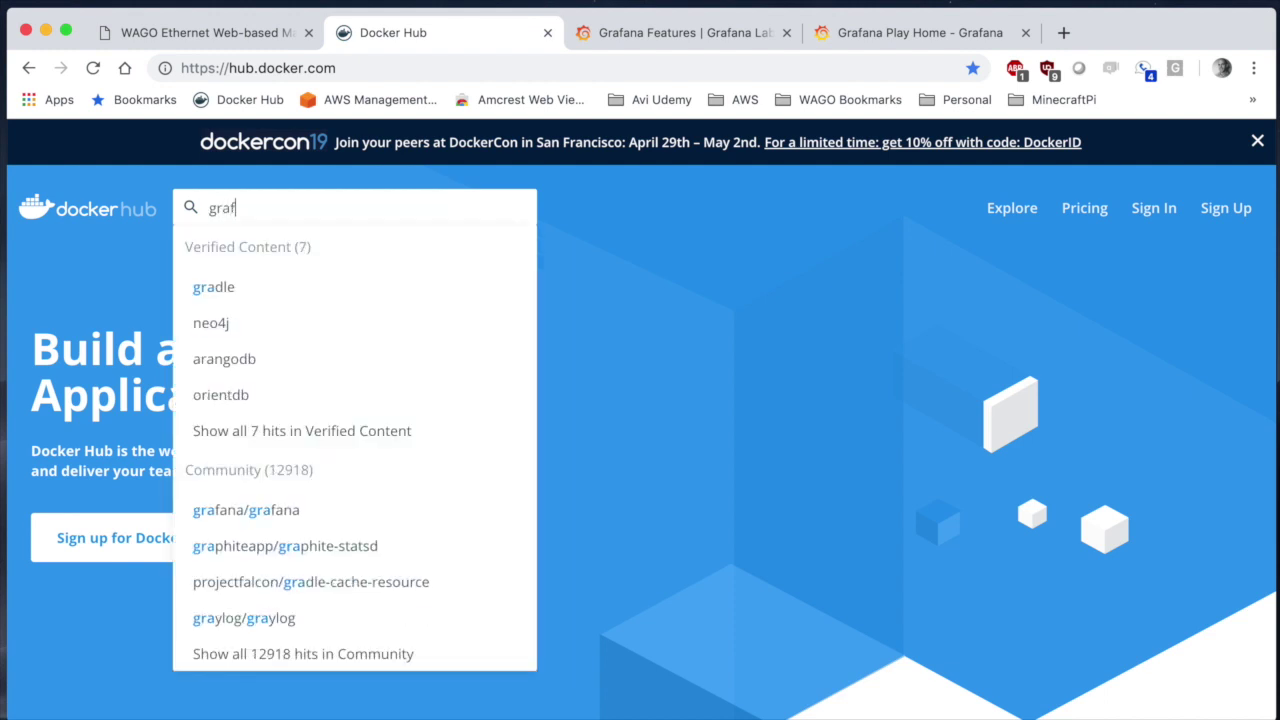
{"action": "type", "text": "ana"}
{"action": "key", "text": "Return"}
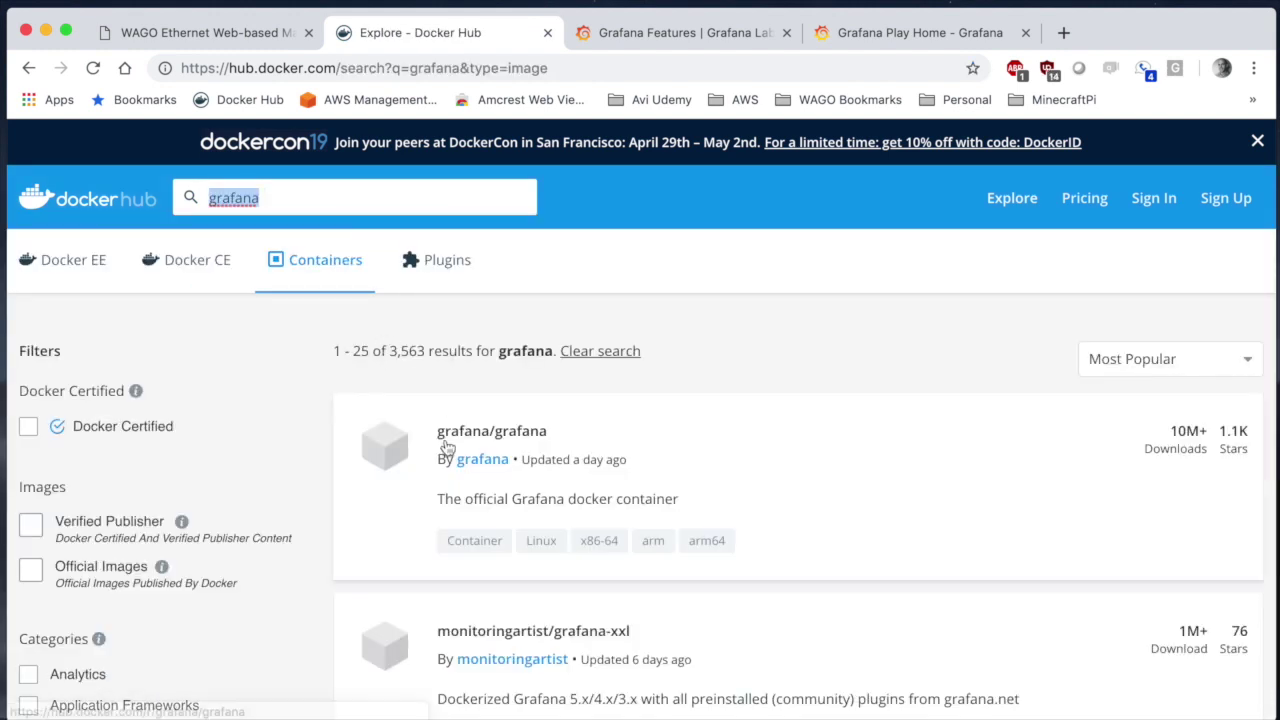
{"action": "scroll", "coordinate": [445, 447], "scroll_direction": "down", "scroll_amount": 3}
{"action": "scroll", "coordinate": [445, 447], "scroll_direction": "up", "scroll_amount": 5}
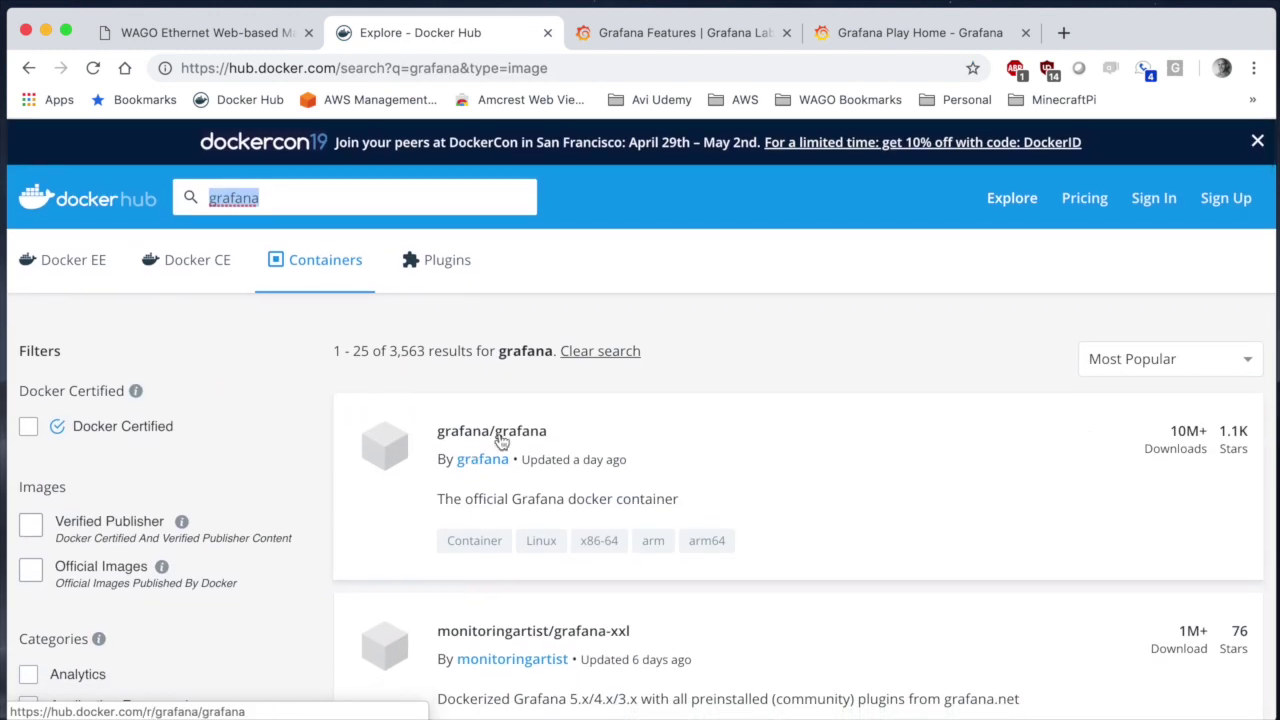
{"action": "left_click", "coordinate": [497, 441]}
{"action": "scroll", "coordinate": [526, 477], "scroll_direction": "down", "scroll_amount": 6}
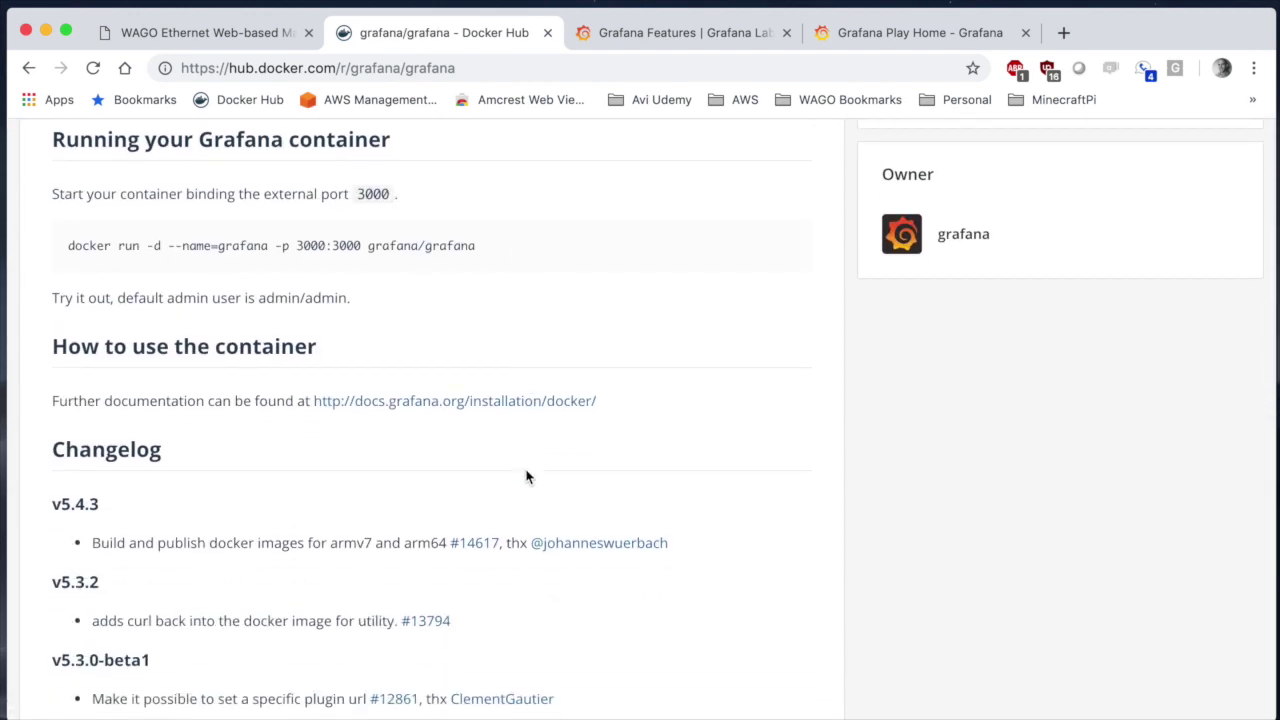
{"action": "scroll", "coordinate": [460, 500], "scroll_direction": "up", "scroll_amount": 5}
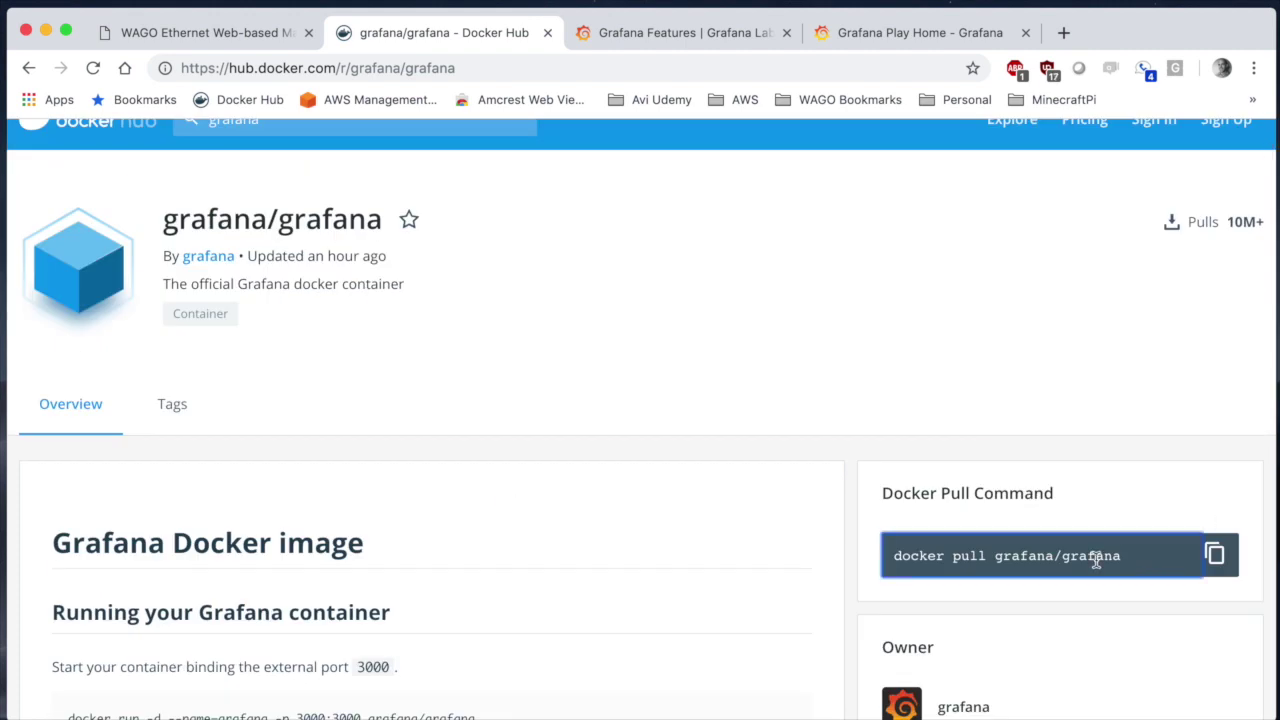
{"action": "left_click", "coordinate": [1217, 557]}
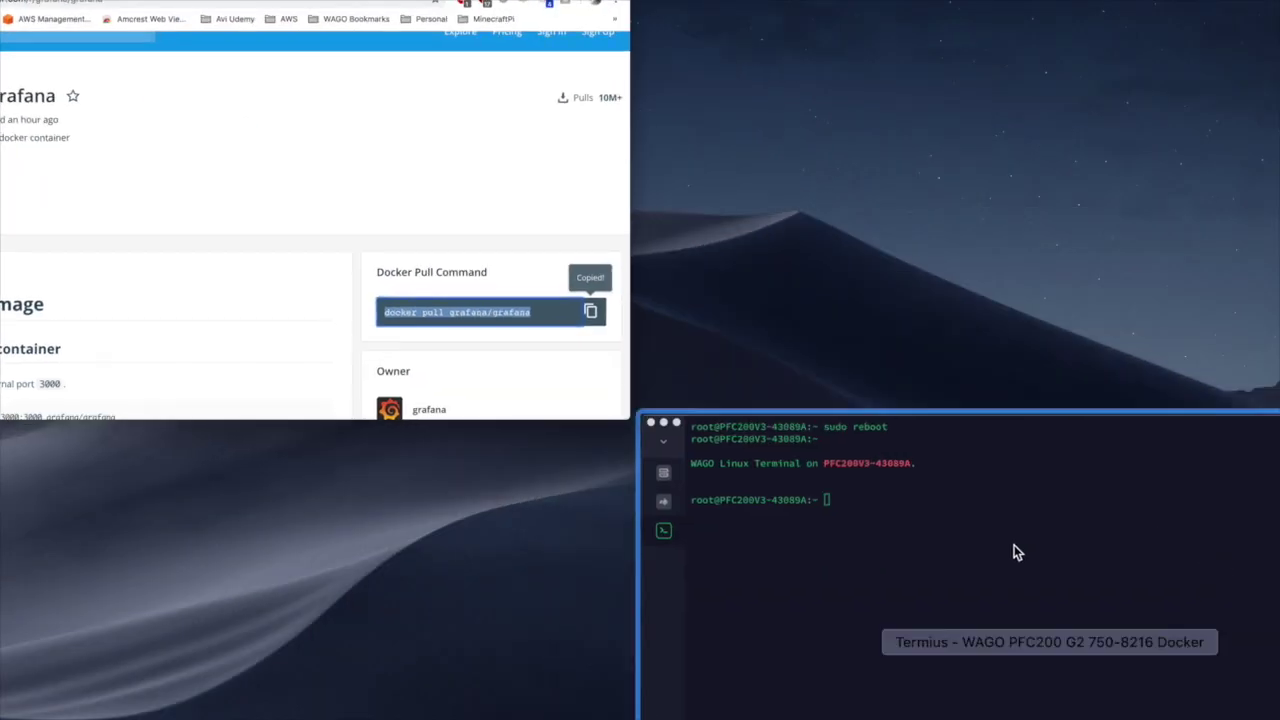
Pull the grafana/grafana image onto the controller with docker pull
{"action": "key", "text": "super+v"}
{"action": "key", "text": "Return"}
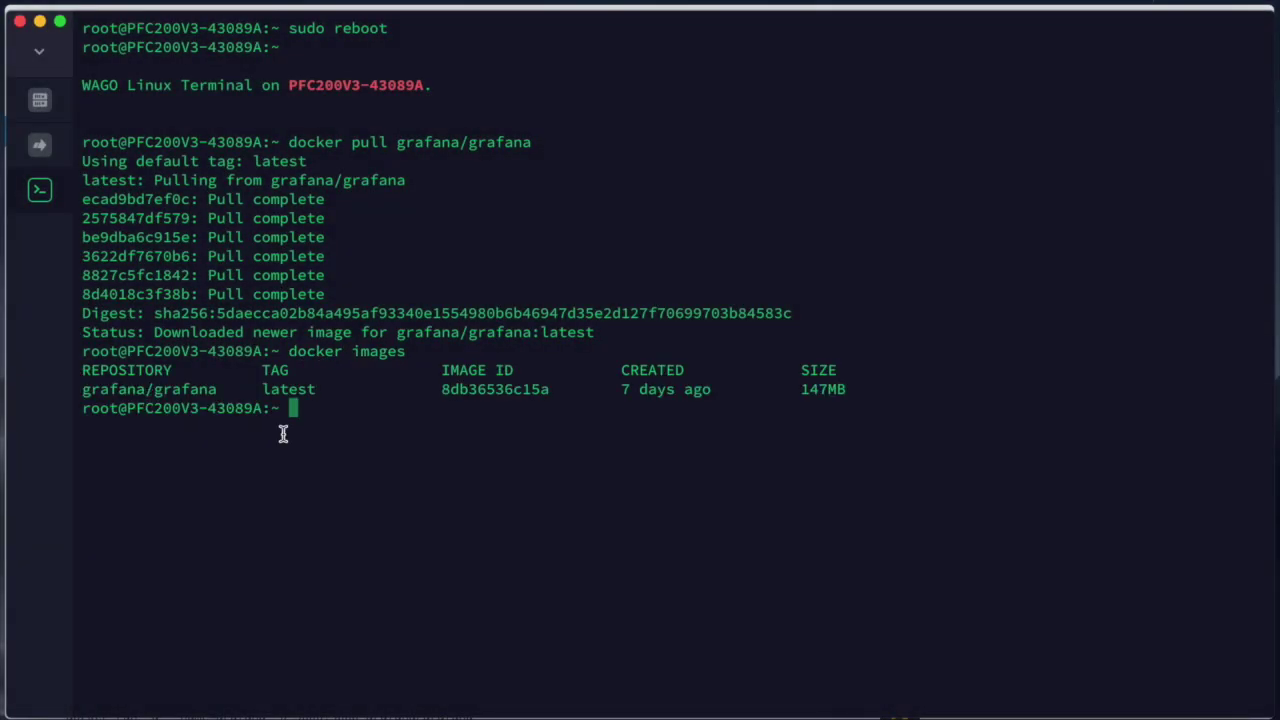
{"action": "type", "text": "docker"}
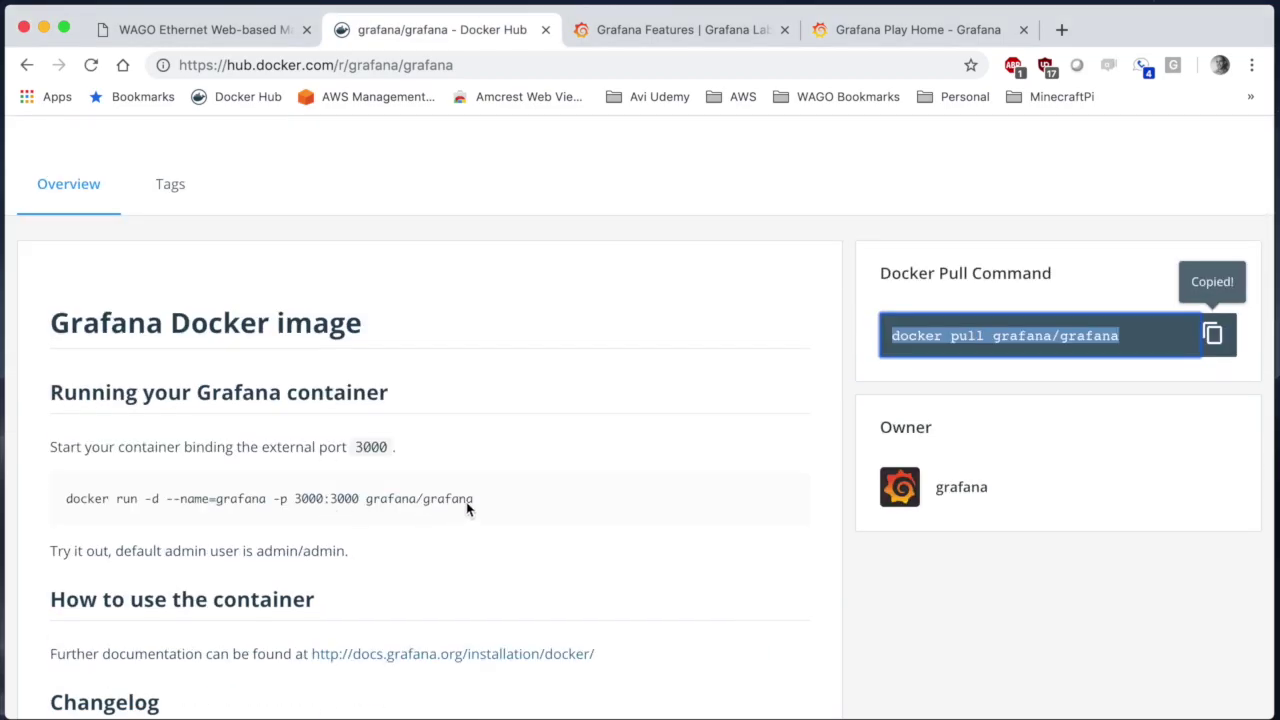
Run a grafana container with --network host and --restart always instead of -p 3000:3000
{"action": "left_click_drag", "start_coordinate": [472, 498], "coordinate": [68, 505]}
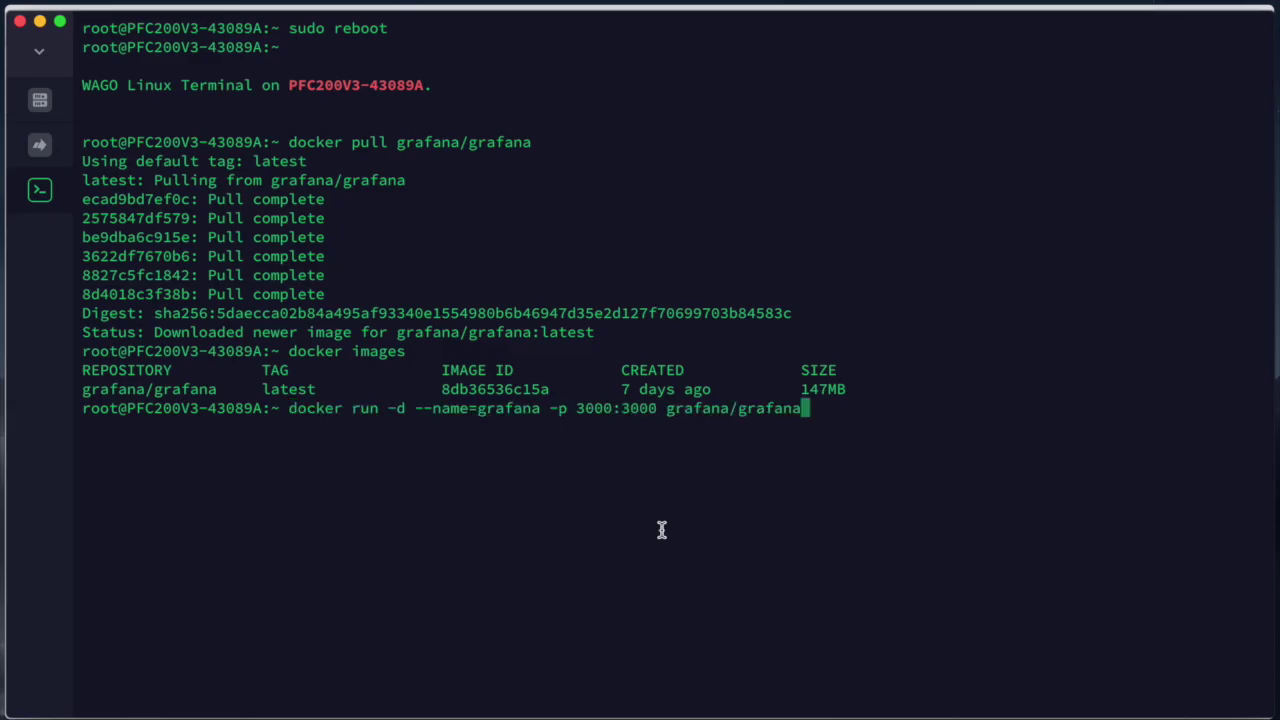
{"action": "key", "text": "Left"}
{"action": "key", "text": "Left"}
{"action": "key", "text": "Left"}
{"action": "key", "text": "Left"}
{"action": "key", "text": "Left"}
{"action": "key", "text": "Left"}
{"action": "key", "text": "Left"}
{"action": "key", "text": "Left"}
{"action": "key", "text": "Left"}
{"action": "key", "text": "Left"}
{"action": "key", "text": "Left"}
{"action": "key", "text": "Left"}
{"action": "key", "text": "Left"}
{"action": "key", "text": "Left"}
{"action": "key", "text": "Left"}
{"action": "type", "text": "--restart always"}
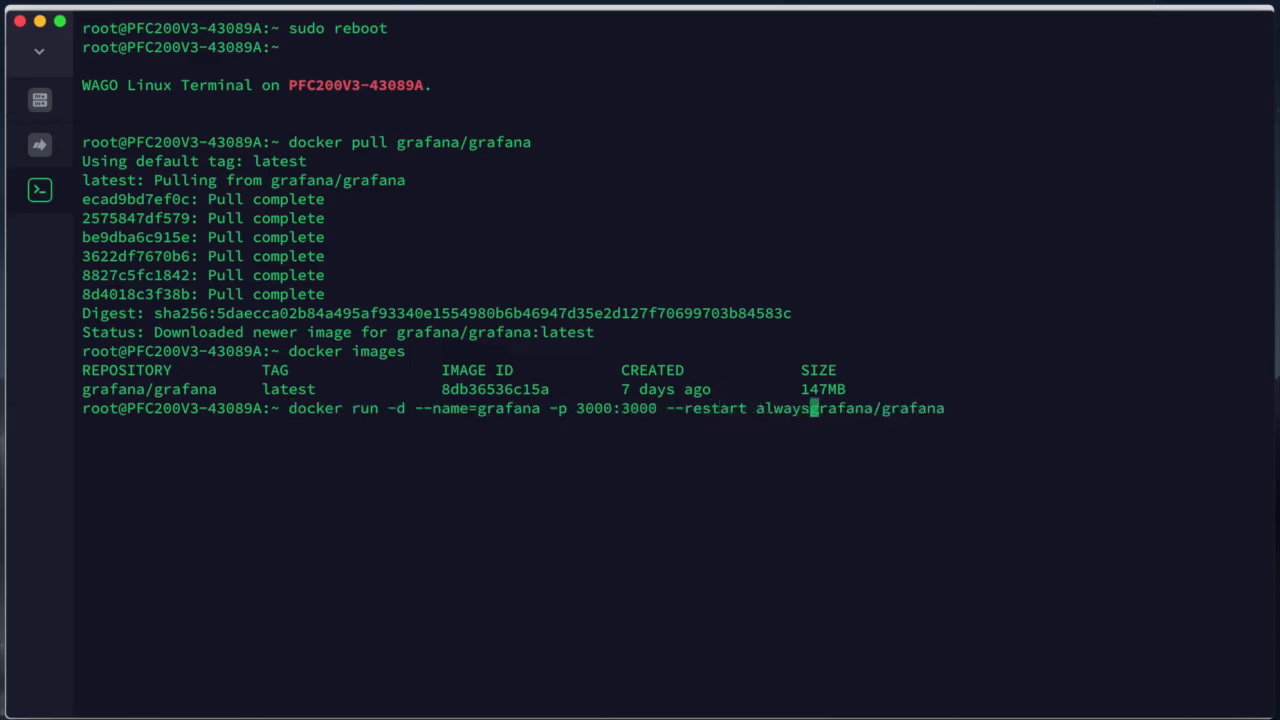
{"action": "key", "text": "Left"}
{"action": "key", "text": "Left"}
{"action": "key", "text": "Left"}
{"action": "key", "text": "Left"}
{"action": "key", "text": "Left"}
{"action": "key", "text": "Left"}
{"action": "key", "text": "Left"}
{"action": "key", "text": "Left"}
{"action": "key", "text": "Left"}
{"action": "key", "text": "Left"}
{"action": "key", "text": "Left"}
{"action": "key", "text": "Left"}
{"action": "key", "text": "Left"}
{"action": "key", "text": "Left"}
{"action": "key", "text": "Left"}
{"action": "key", "text": "Left"}
{"action": "key", "text": "Left"}
{"action": "key", "text": "BackSpace"}
{"action": "key", "text": "BackSpace"}
{"action": "key", "text": "BackSpace"}
{"action": "key", "text": "BackSpace"}
{"action": "key", "text": "BackSpace"}
{"action": "key", "text": "BackSpace"}
{"action": "key", "text": "BackSpace"}
{"action": "key", "text": "BackSpace"}
{"action": "key", "text": "BackSpace"}
{"action": "key", "text": "BackSpace"}
{"action": "key", "text": "BackSpace"}
{"action": "key", "text": "BackSpace"}
{"action": "key", "text": "BackSpace"}
{"action": "type", "text": "--networ"}
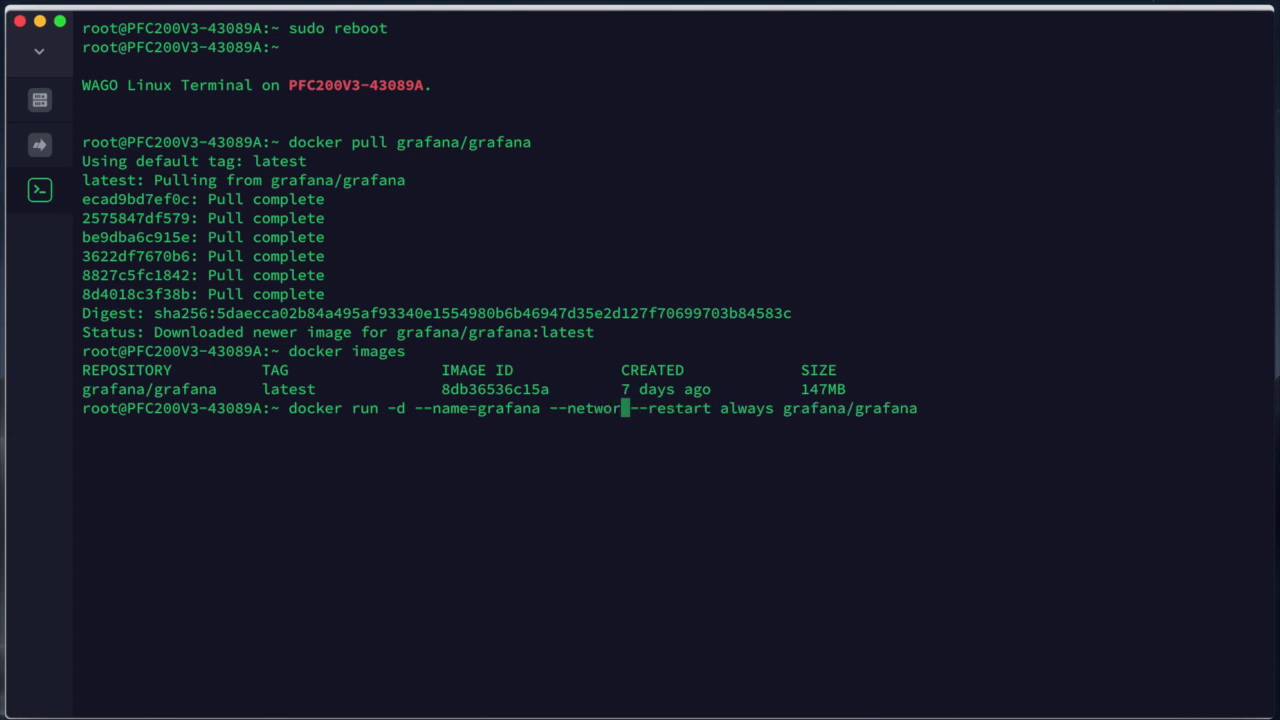
{"action": "type", "text": "k host"}
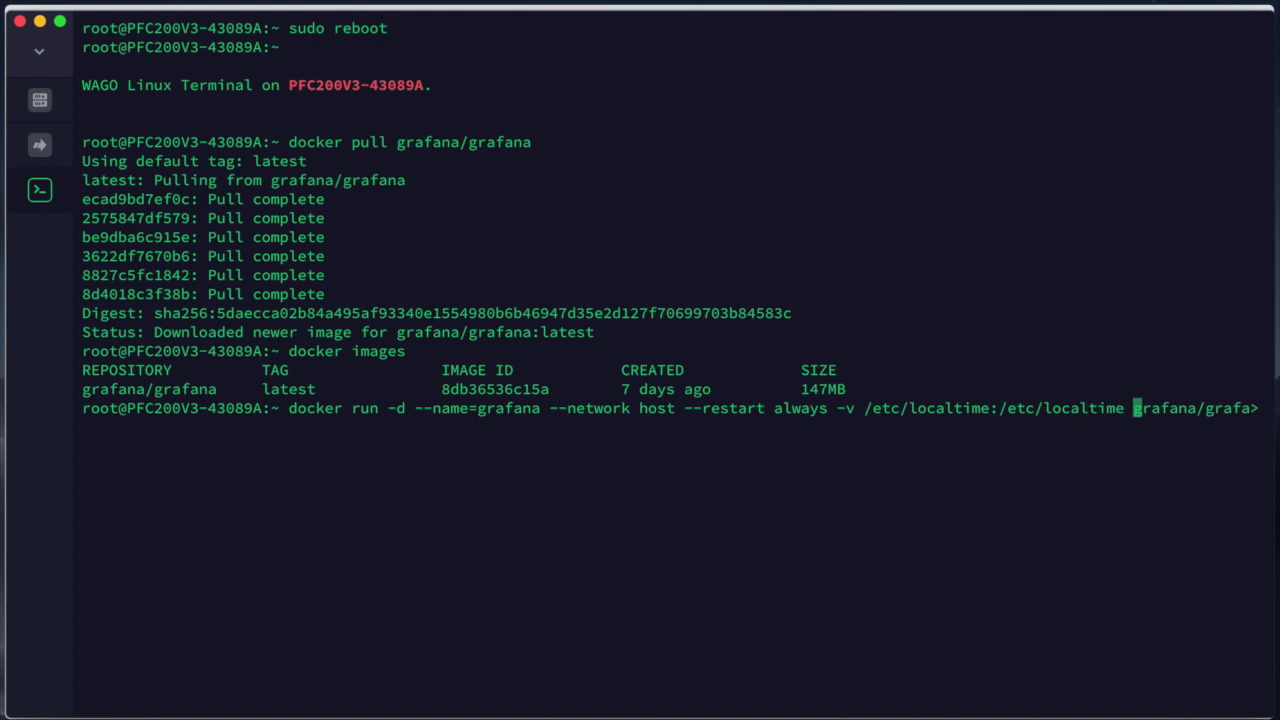
{"action": "key", "text": "Return"}
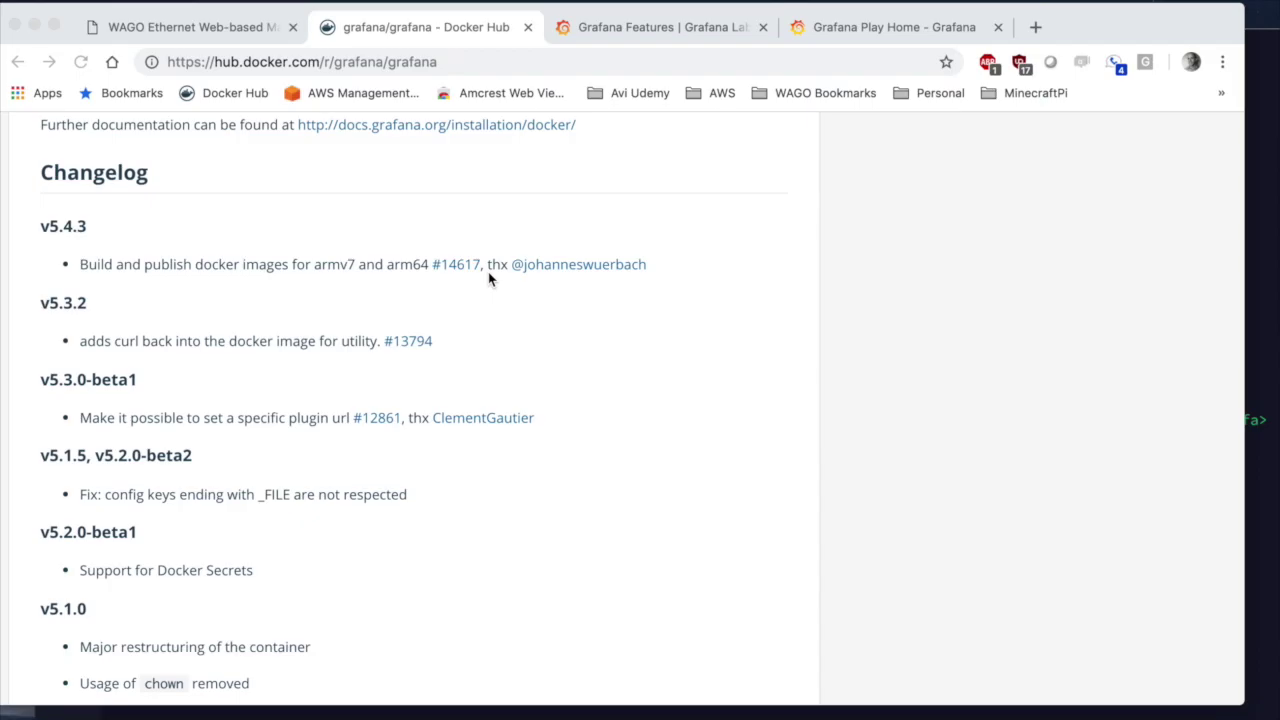
{"action": "left_click", "coordinate": [1034, 29]}
Go to 10.6.10.238:3000 in Chrome to reach the Grafana login page
{"action": "type", "text": "10.6.10.2"}
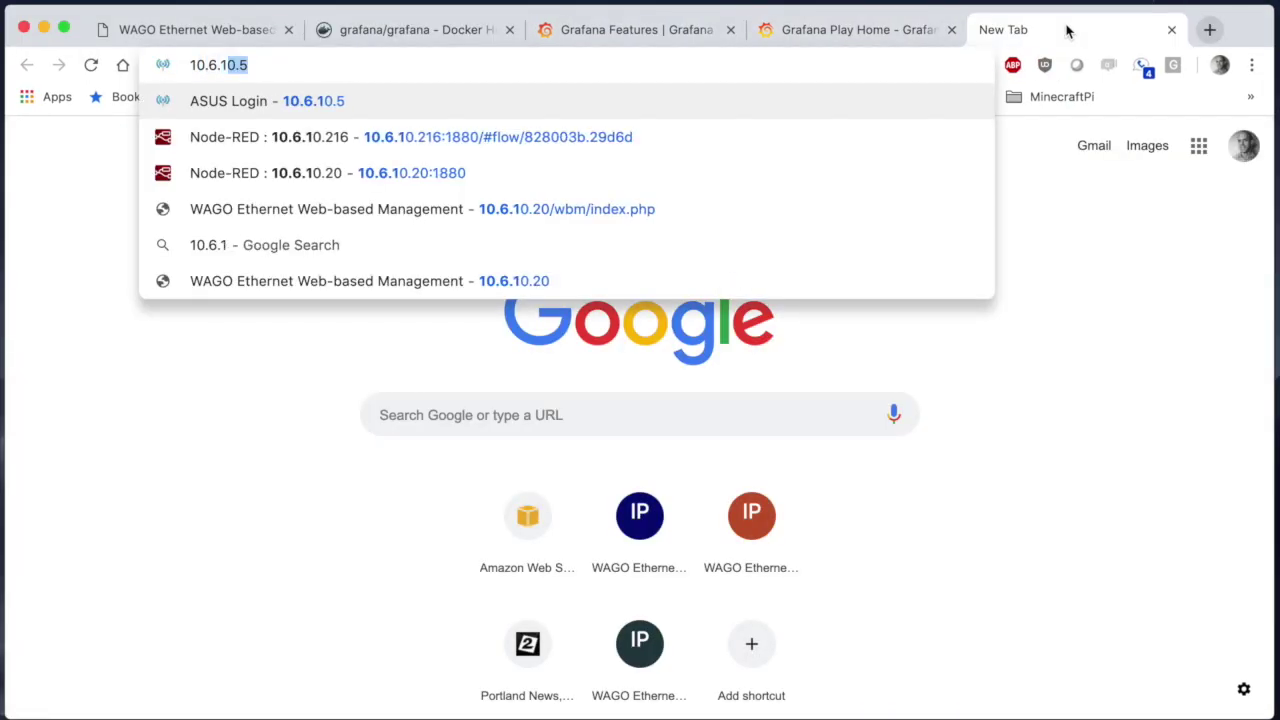
{"action": "type", "text": "38:30"}
{"action": "key", "text": "Return"}
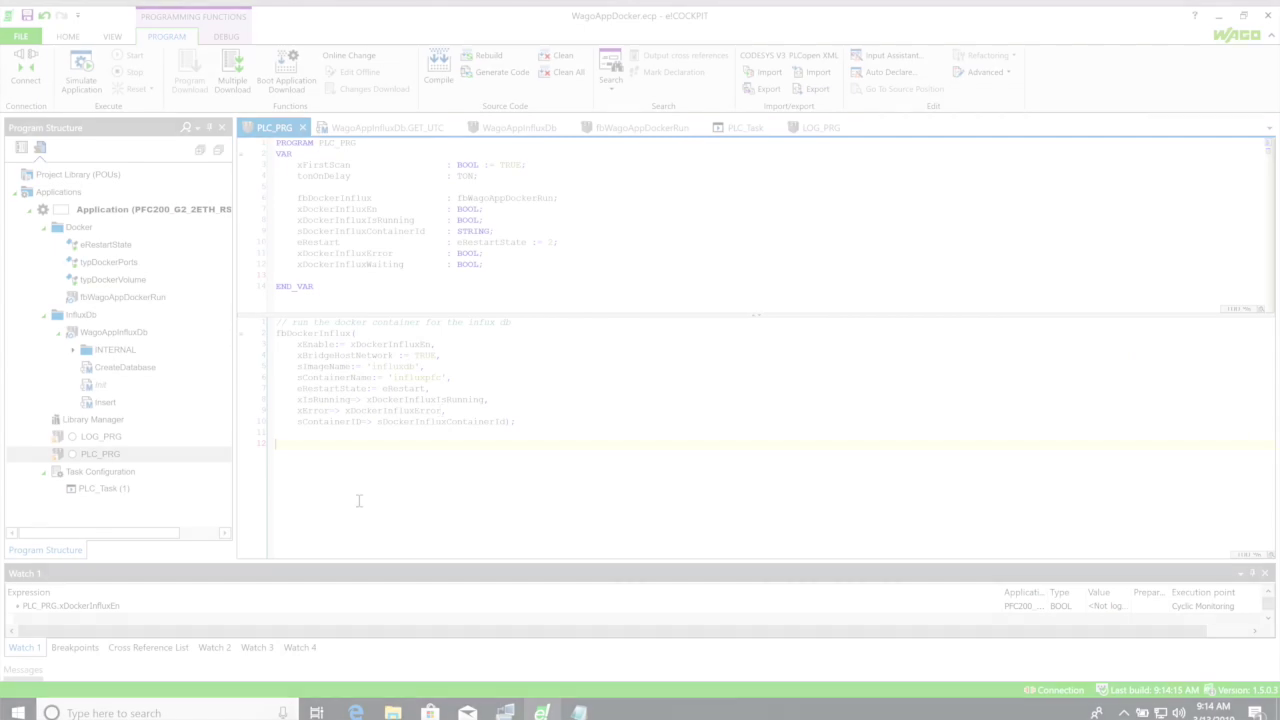
Review the fbWagoAppDockerRun function block and the PLC_PRG program code
{"action": "double_click", "coordinate": [505, 198]}
{"action": "double_click", "coordinate": [122, 297]}
{"action": "double_click", "coordinate": [100, 453]}
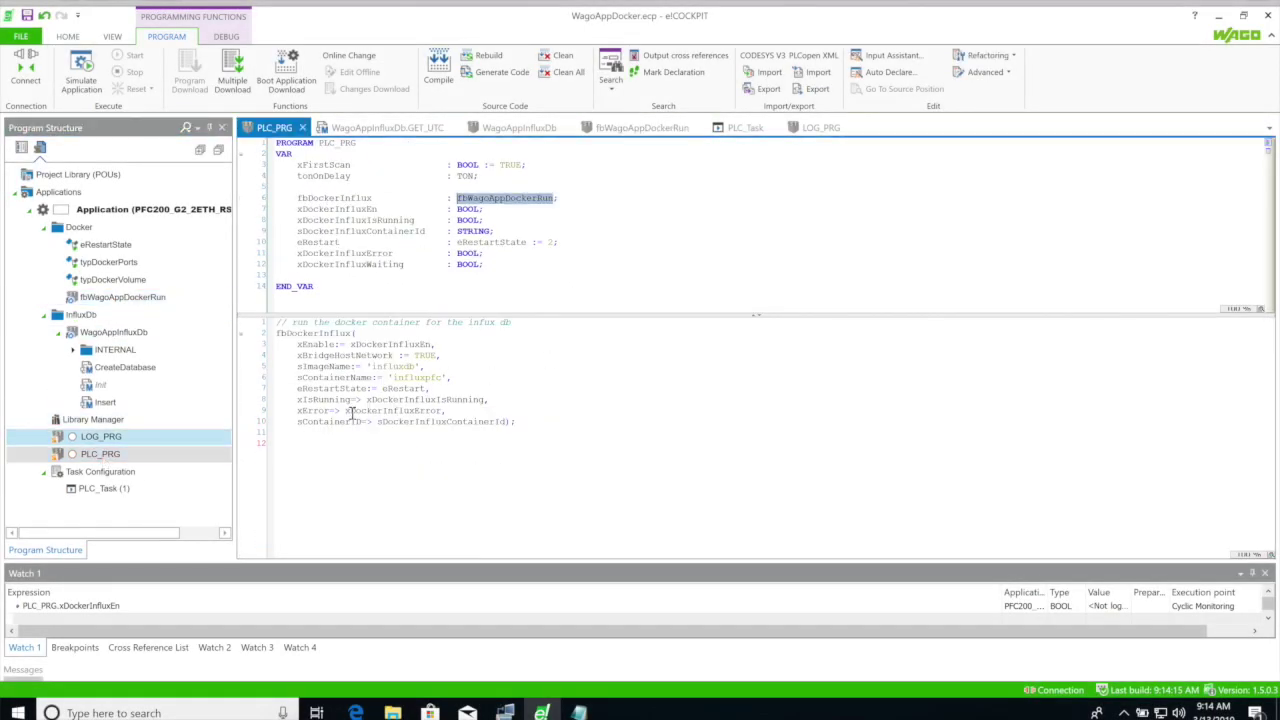
{"action": "left_click", "coordinate": [533, 418]}
Connect to the PFC200, creating and downloading the application, and dismiss the password notice
{"action": "left_click", "coordinate": [25, 66]}
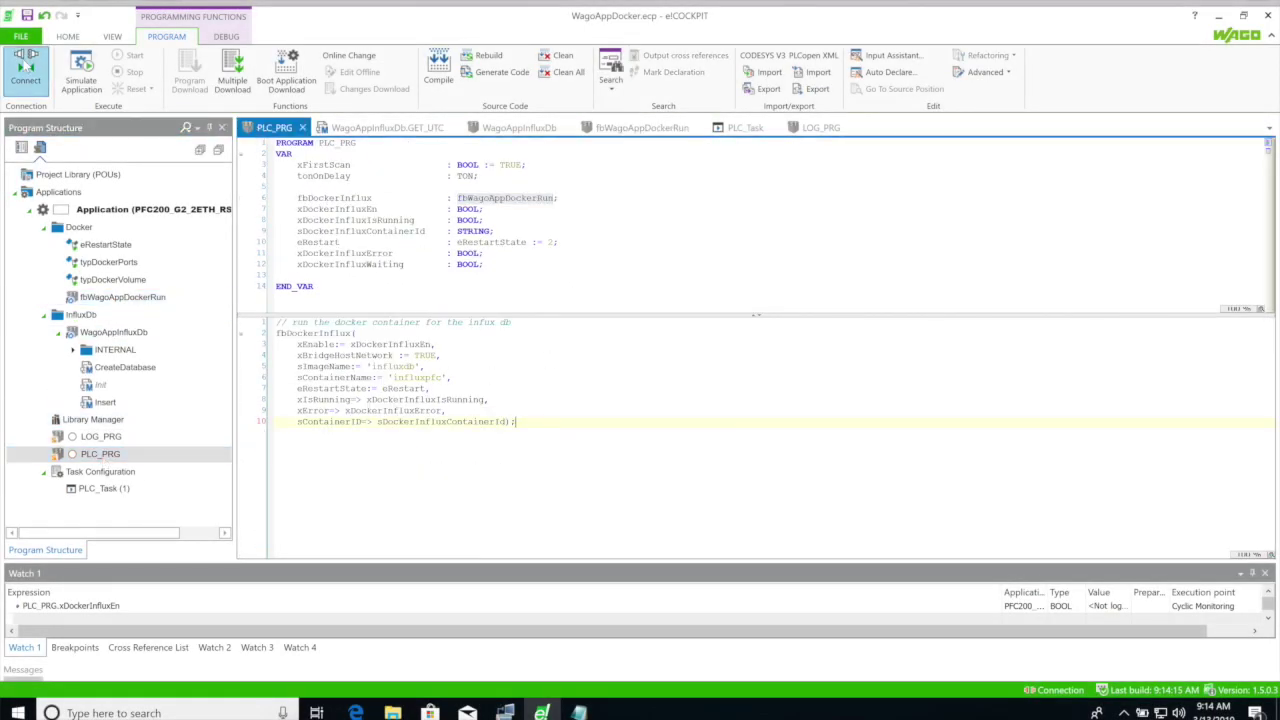
{"action": "left_click", "coordinate": [610, 391]}
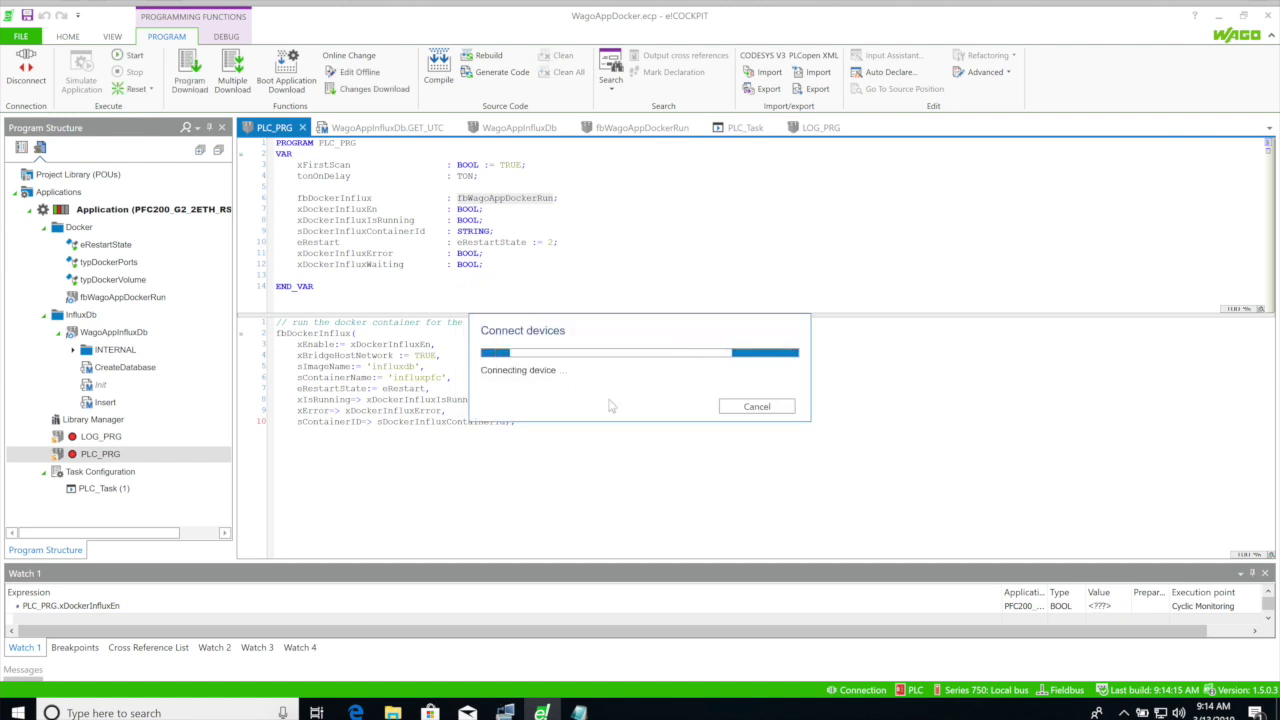
{"action": "left_click", "coordinate": [638, 391]}
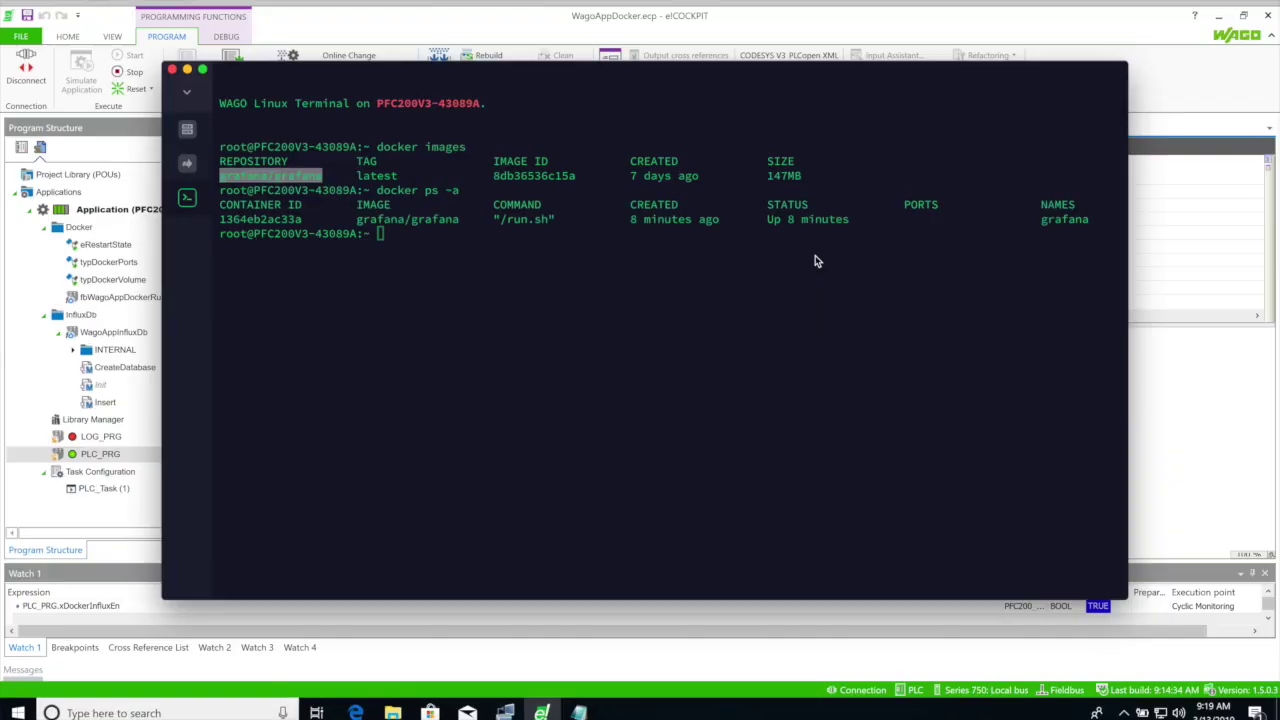
Run docker images and docker ps to confirm the influxpfc container is running
{"action": "type", "text": "do"}
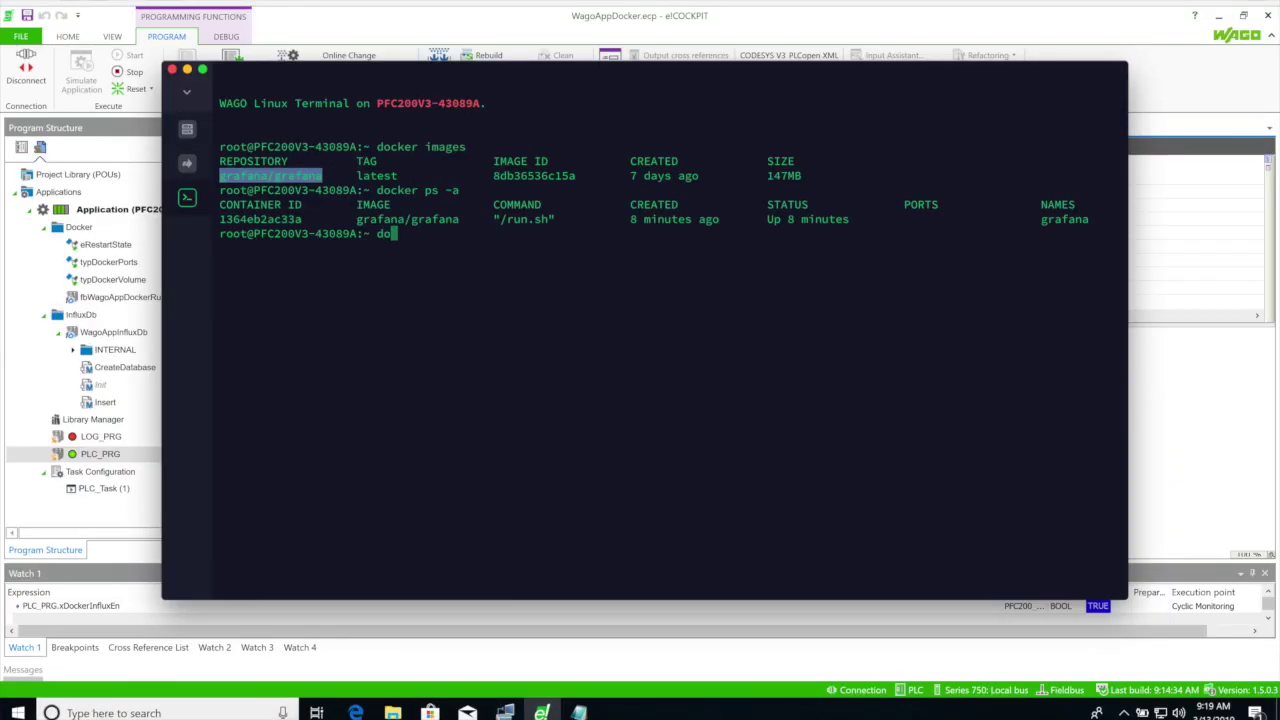
{"action": "type", "text": "cker images"}
{"action": "key", "text": "Return"}
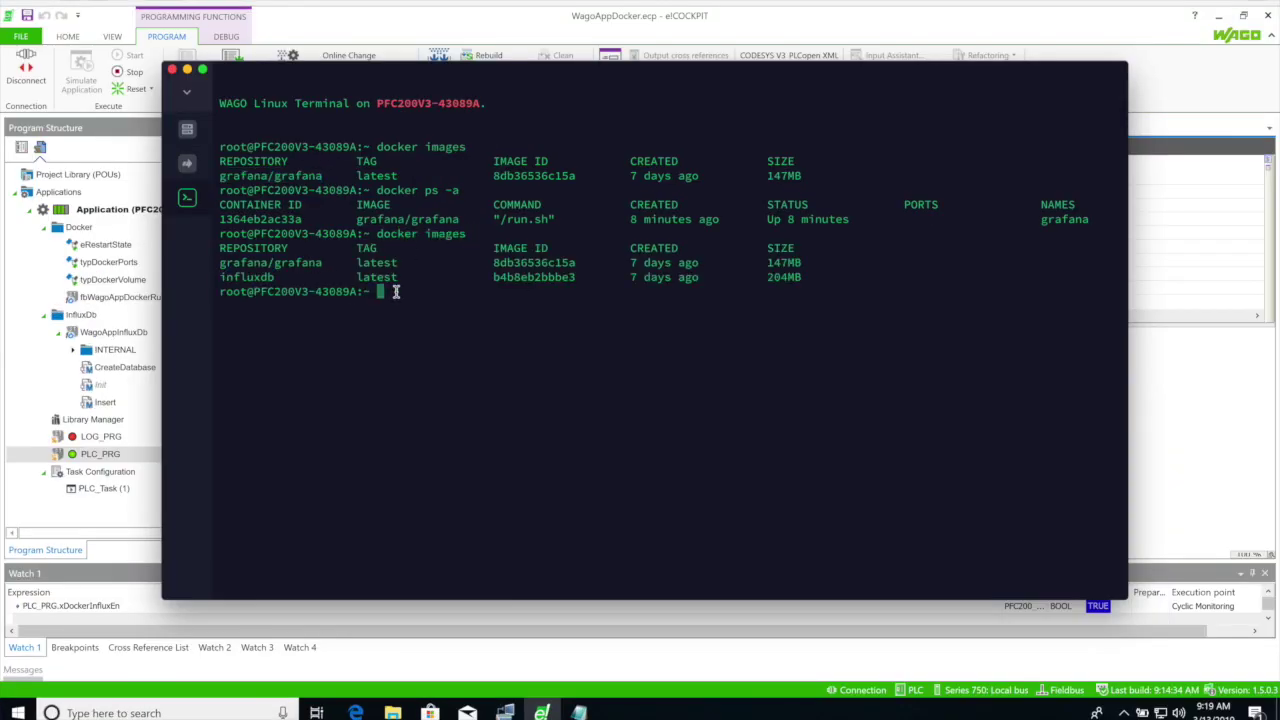
{"action": "type", "text": "docker ps"}
{"action": "key", "text": "Return"}
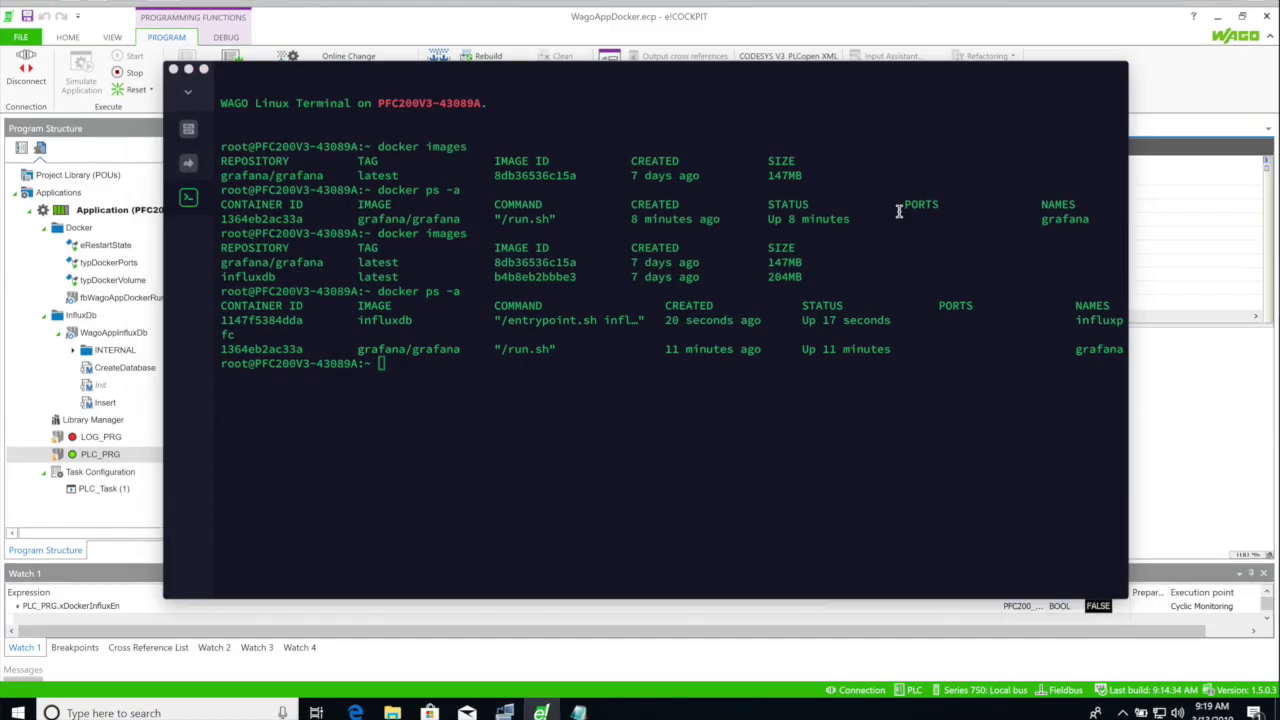
{"action": "type", "text": "docer"}
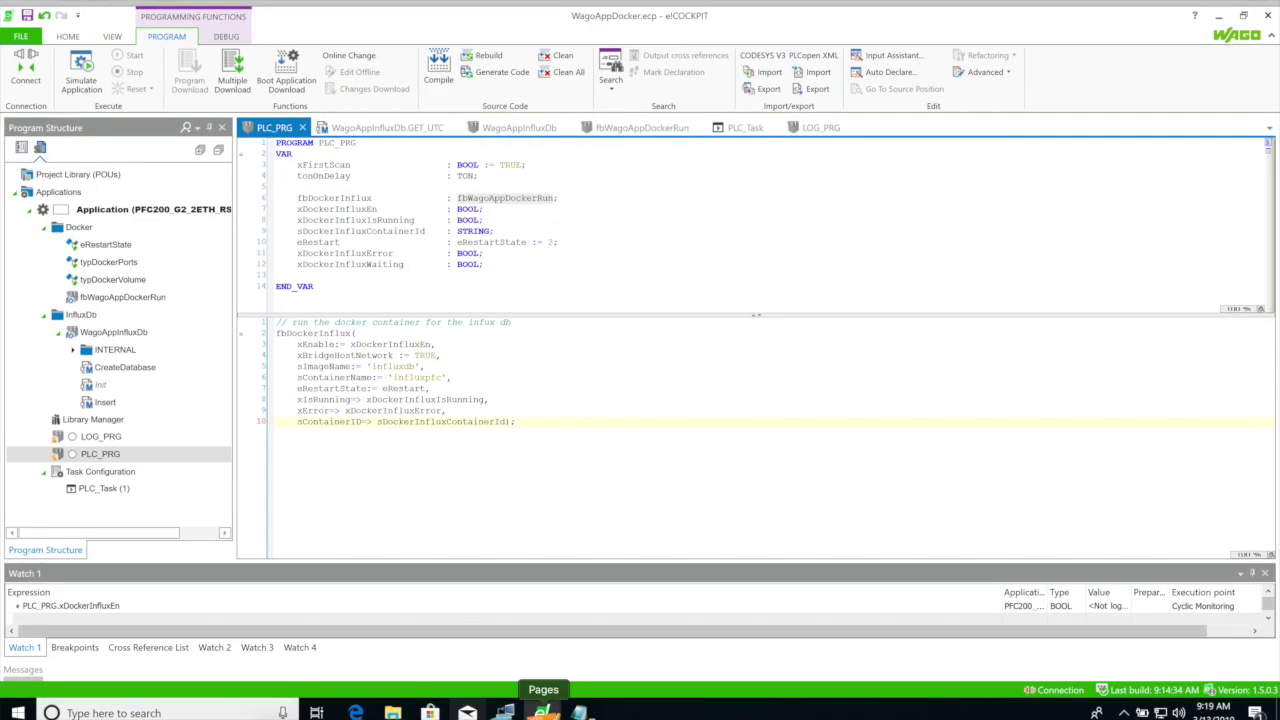
Paste the InfluxDB declarations and IF…END_IF temperature-logging logic from the notes into PLC_PRG
{"action": "left_click", "coordinate": [578, 712]}
{"action": "left_click_drag", "start_coordinate": [236, 308], "coordinate": [90, 100]}
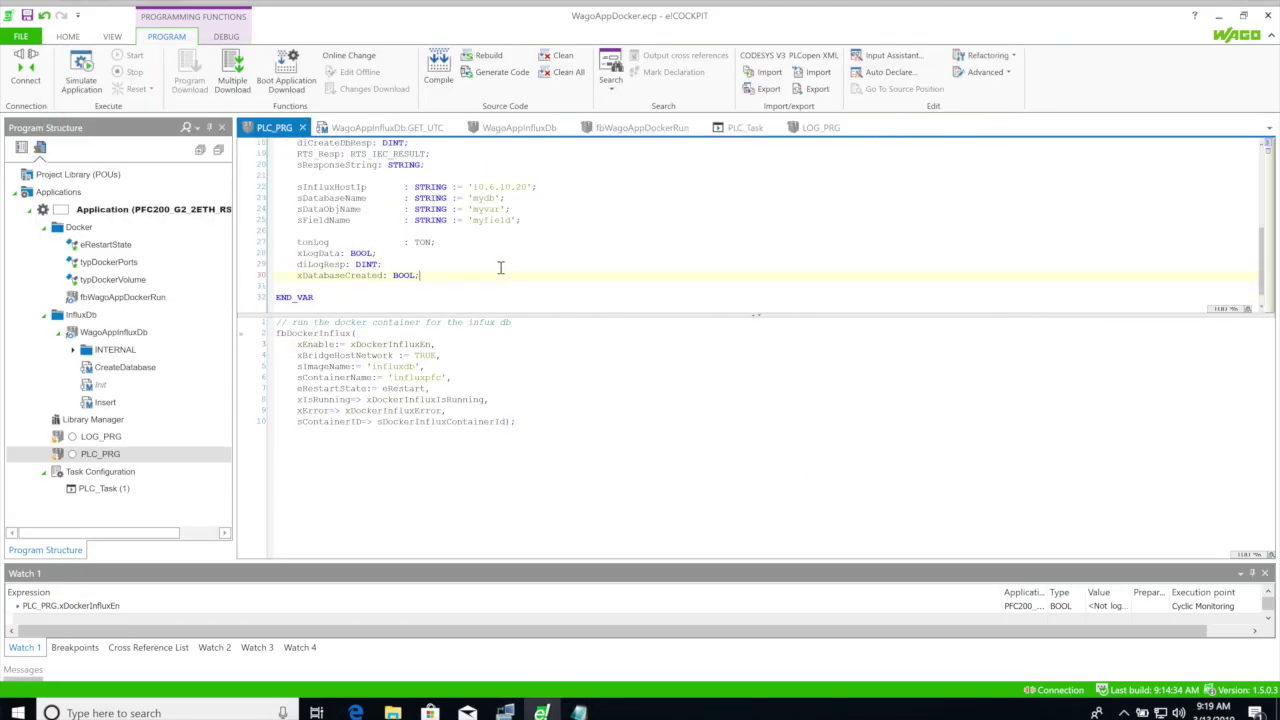
{"action": "scroll", "coordinate": [490, 240], "scroll_direction": "up", "scroll_amount": 5}
{"action": "left_click", "coordinate": [578, 712]}
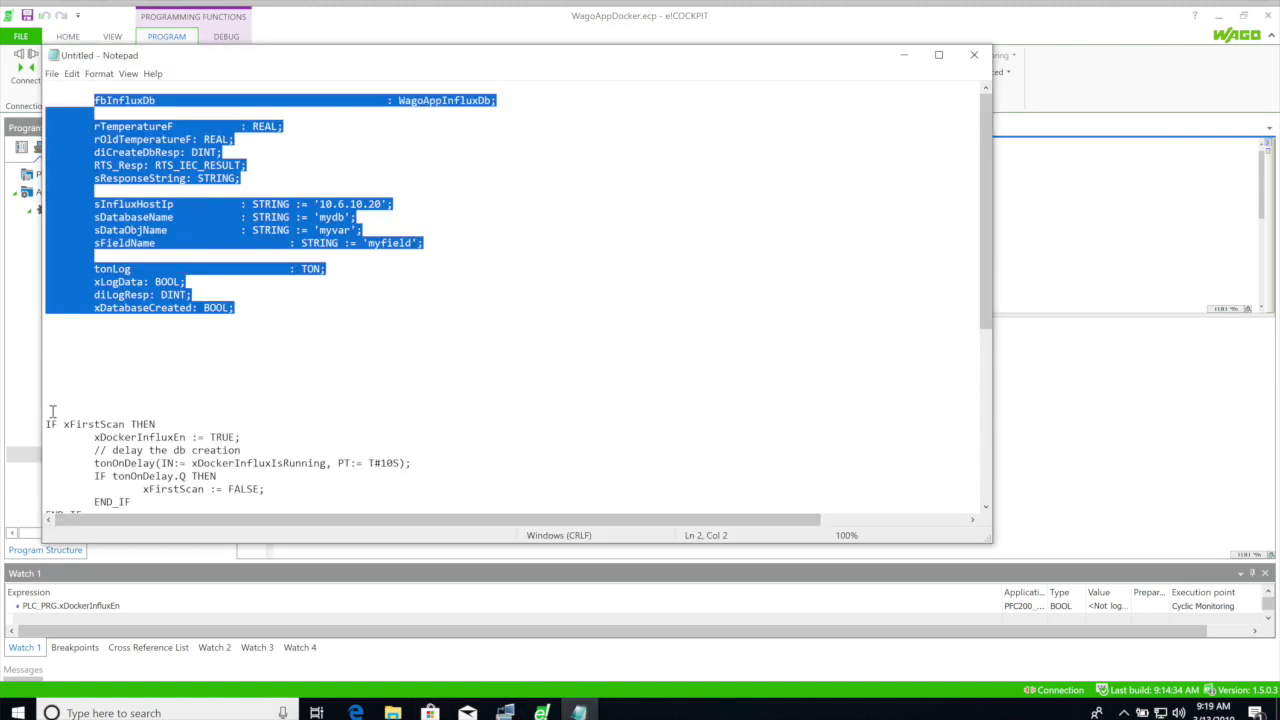
{"action": "left_click_drag", "start_coordinate": [46, 418], "coordinate": [90, 541]}
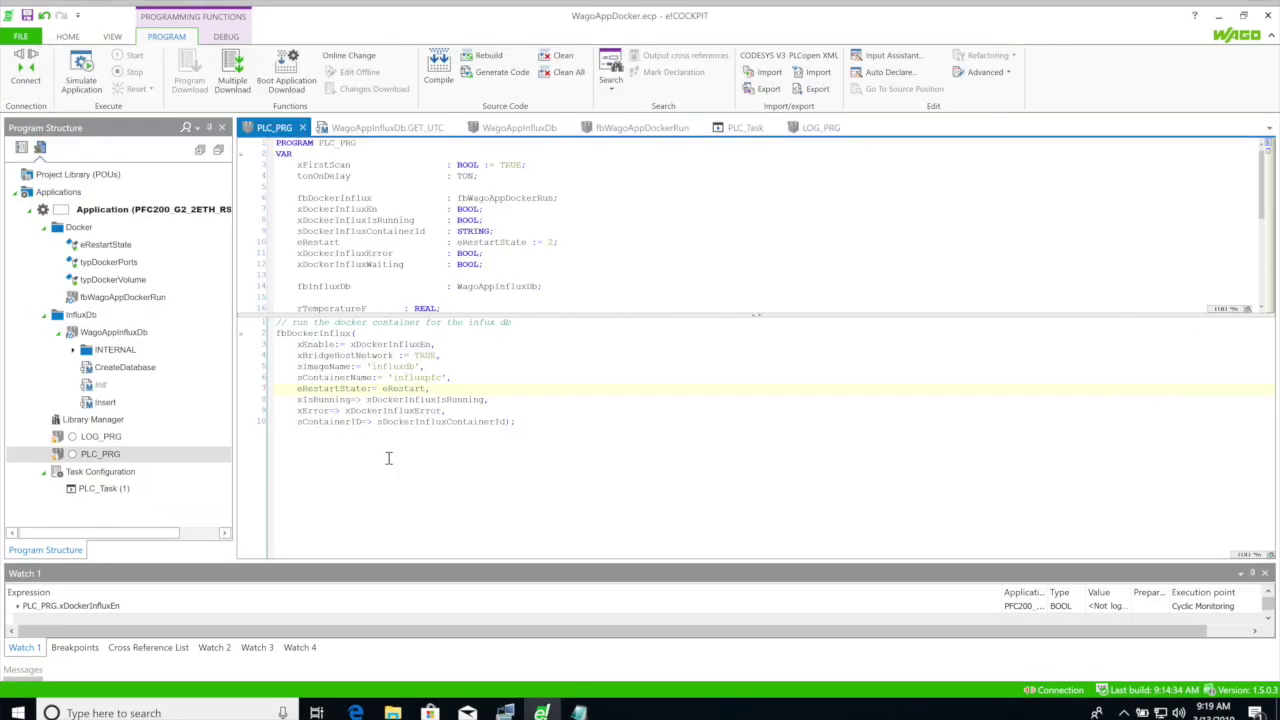
{"action": "key", "text": "ctrl+v"}
Download the changed application to the controller and log in online
{"action": "left_click", "coordinate": [232, 75]}
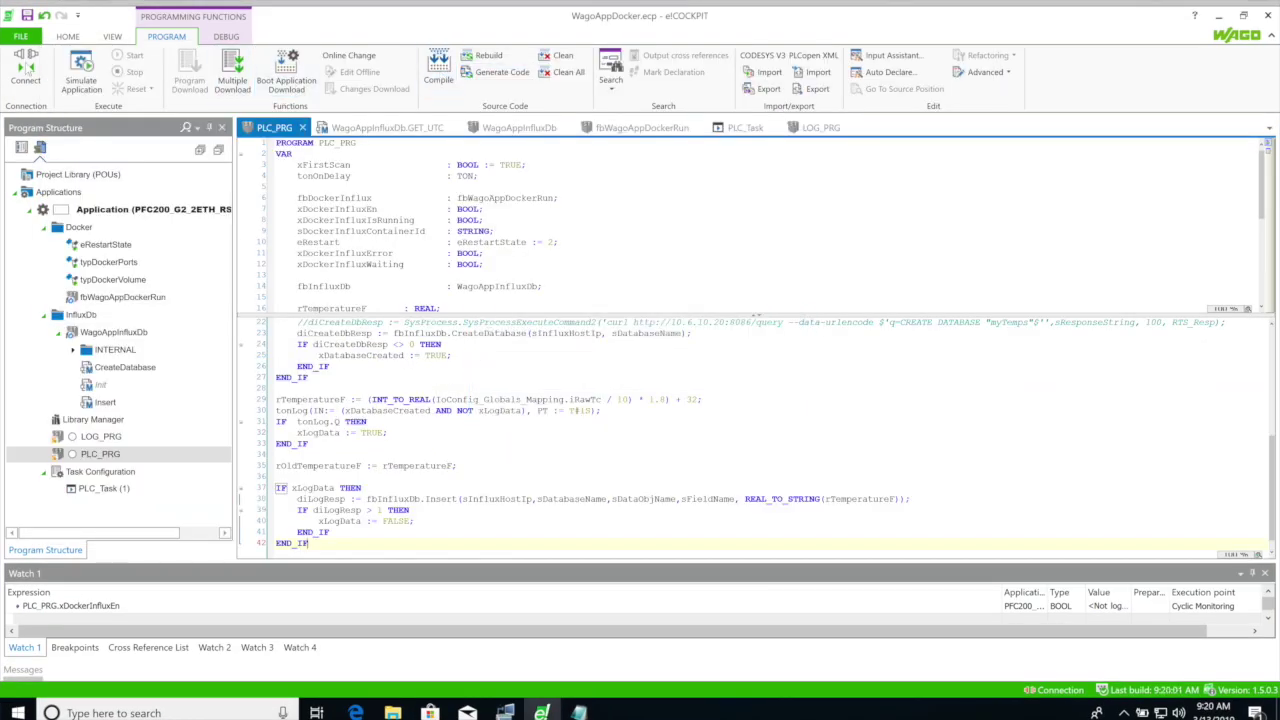
{"action": "left_click", "coordinate": [641, 395]}
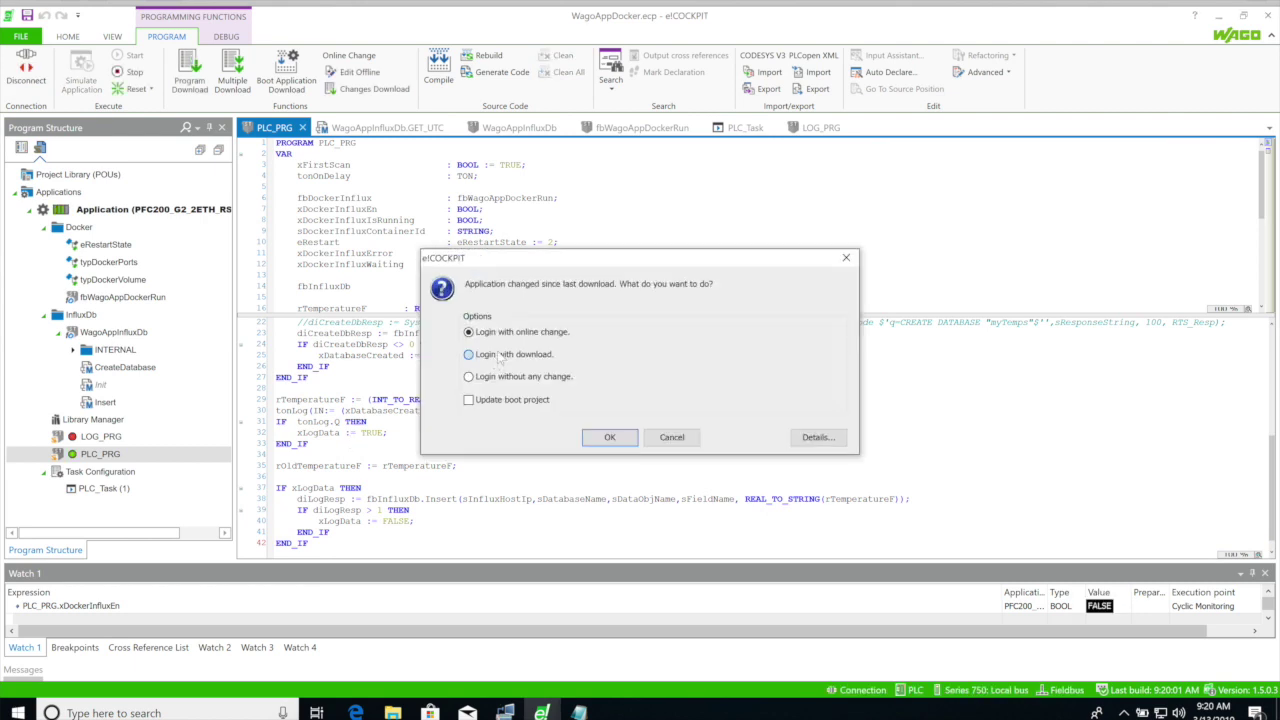
{"action": "left_click", "coordinate": [611, 441]}
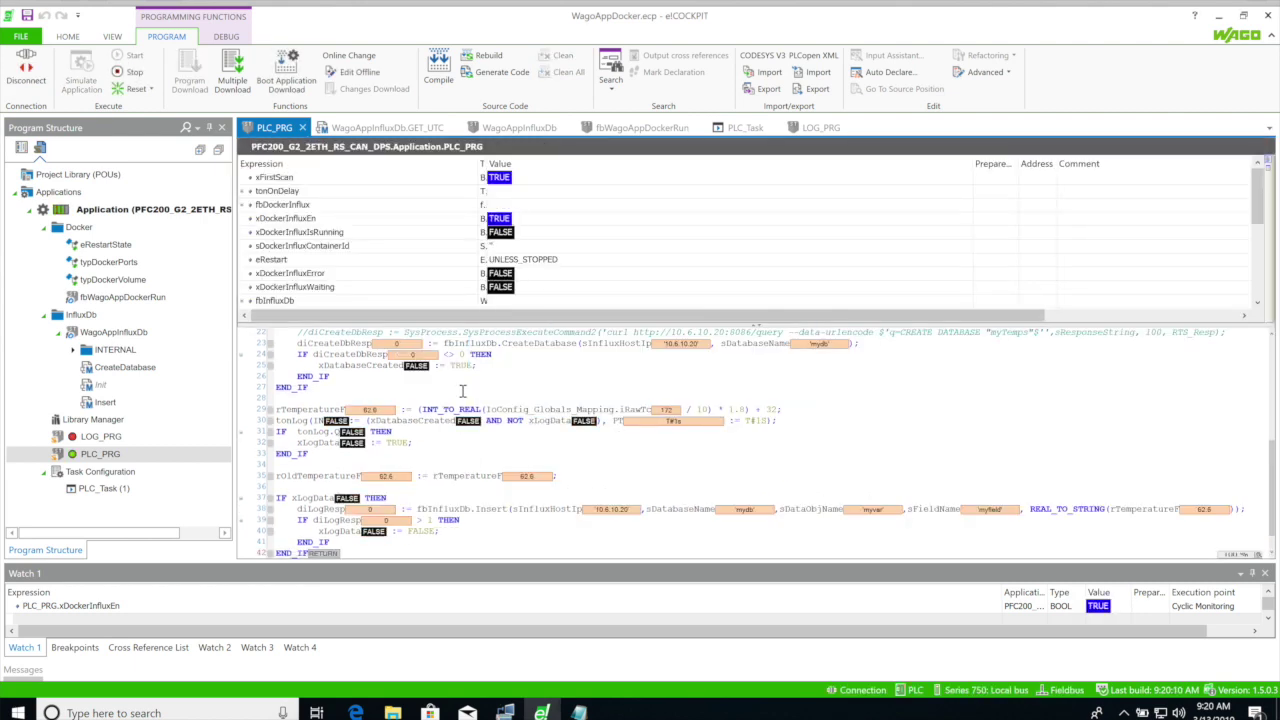
{"action": "scroll", "coordinate": [463, 390], "scroll_direction": "up", "scroll_amount": 7}
{"action": "scroll", "coordinate": [439, 453], "scroll_direction": "down", "scroll_amount": 7}
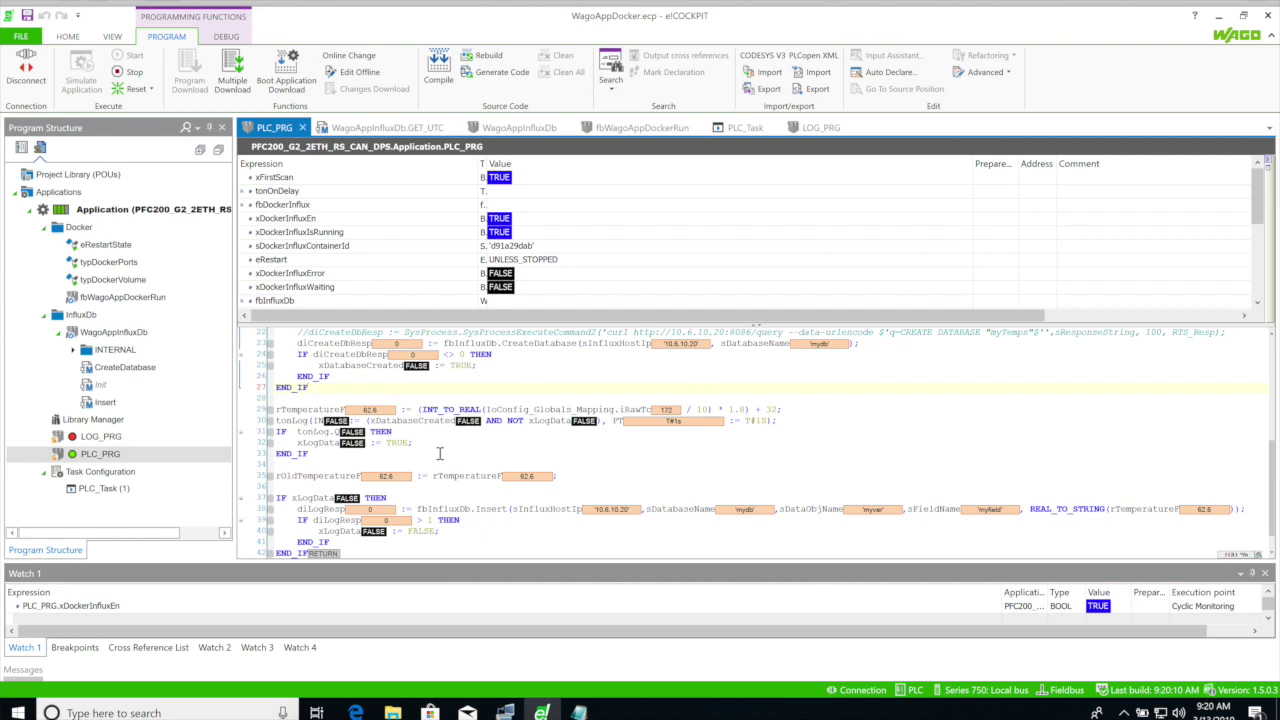
{"action": "scroll", "coordinate": [439, 453], "scroll_direction": "down", "scroll_amount": 1}
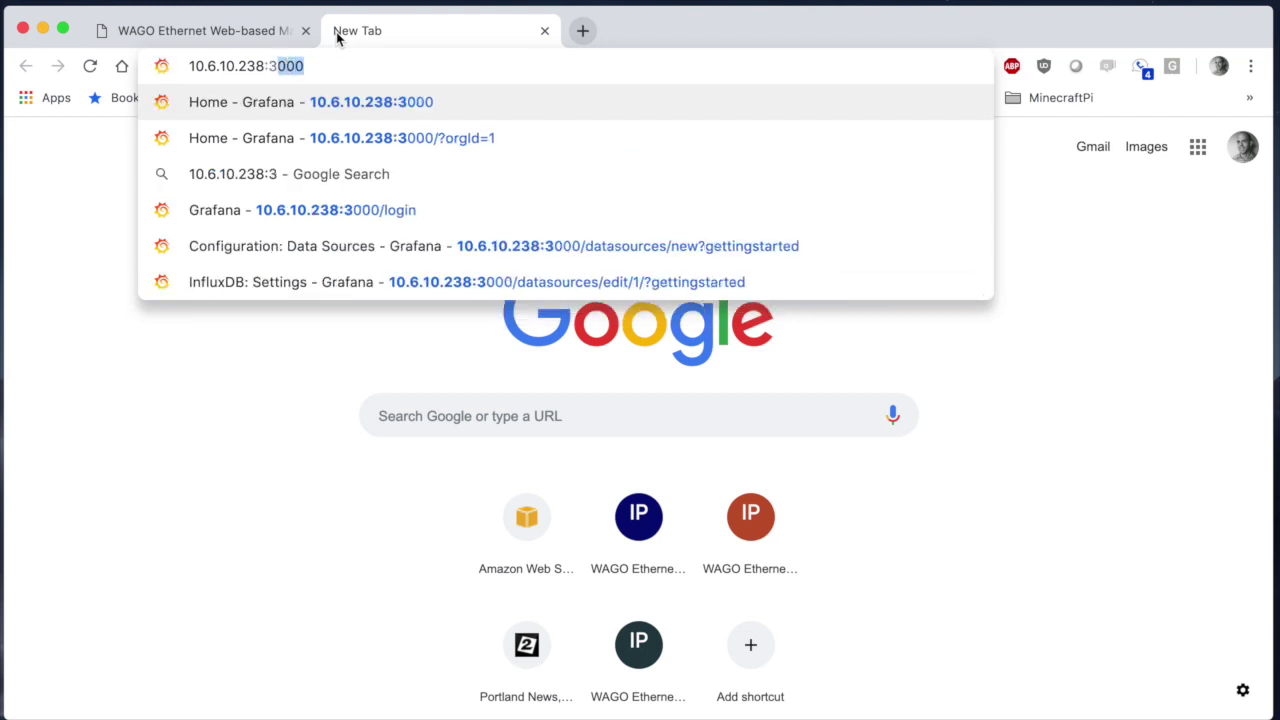
Open Grafana at 10.6.10.238:3000 and start a new InfluxDB data source
{"action": "key", "text": "Return"}
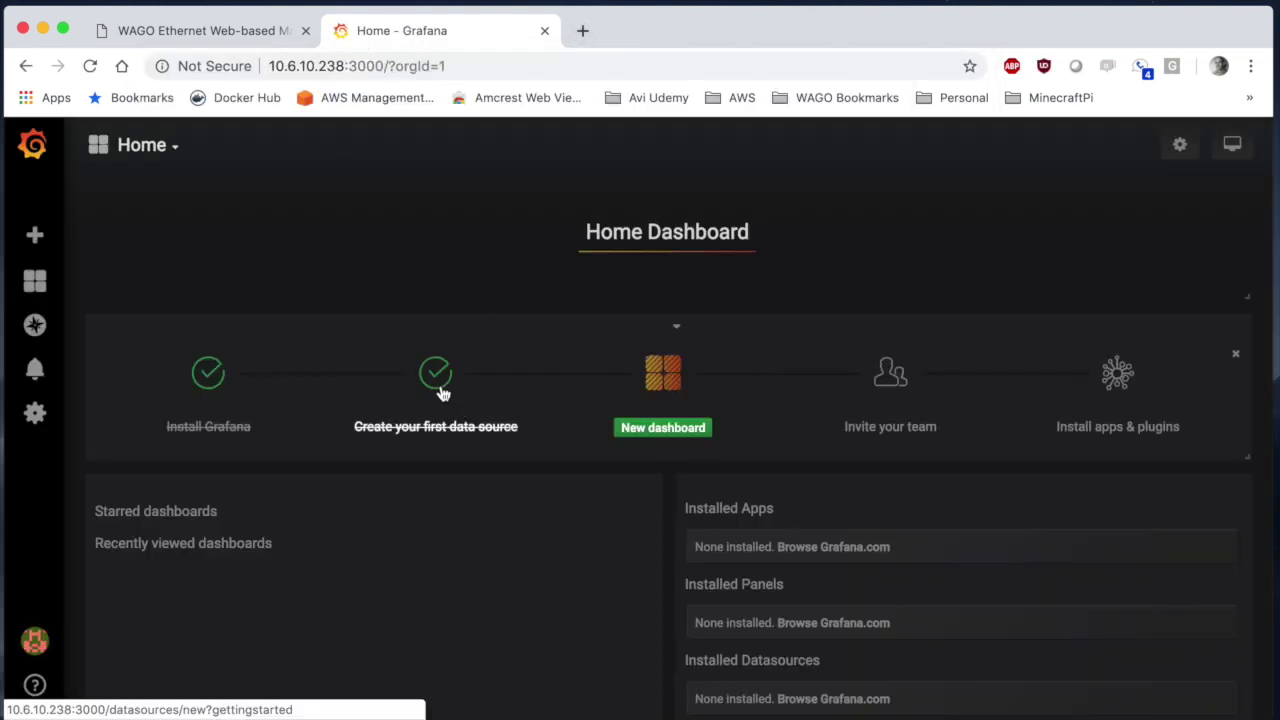
{"action": "left_click", "coordinate": [441, 390]}
{"action": "left_click", "coordinate": [619, 600]}
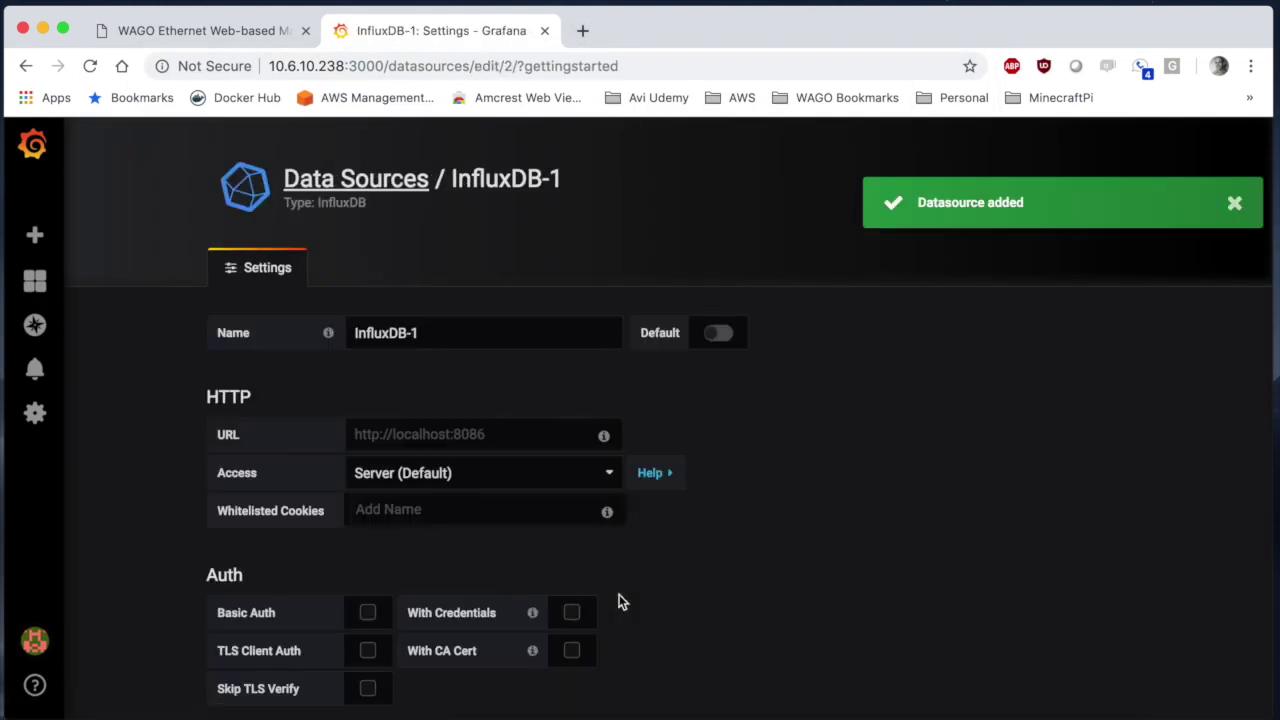
{"action": "left_click", "coordinate": [409, 436]}
{"action": "key", "text": "Down"}
{"action": "key", "text": "Return"}
{"action": "left_click", "coordinate": [451, 434]}
{"action": "key", "text": "BackSpace"}
{"action": "key", "text": "BackSpace"}
{"action": "key", "text": "BackSpace"}
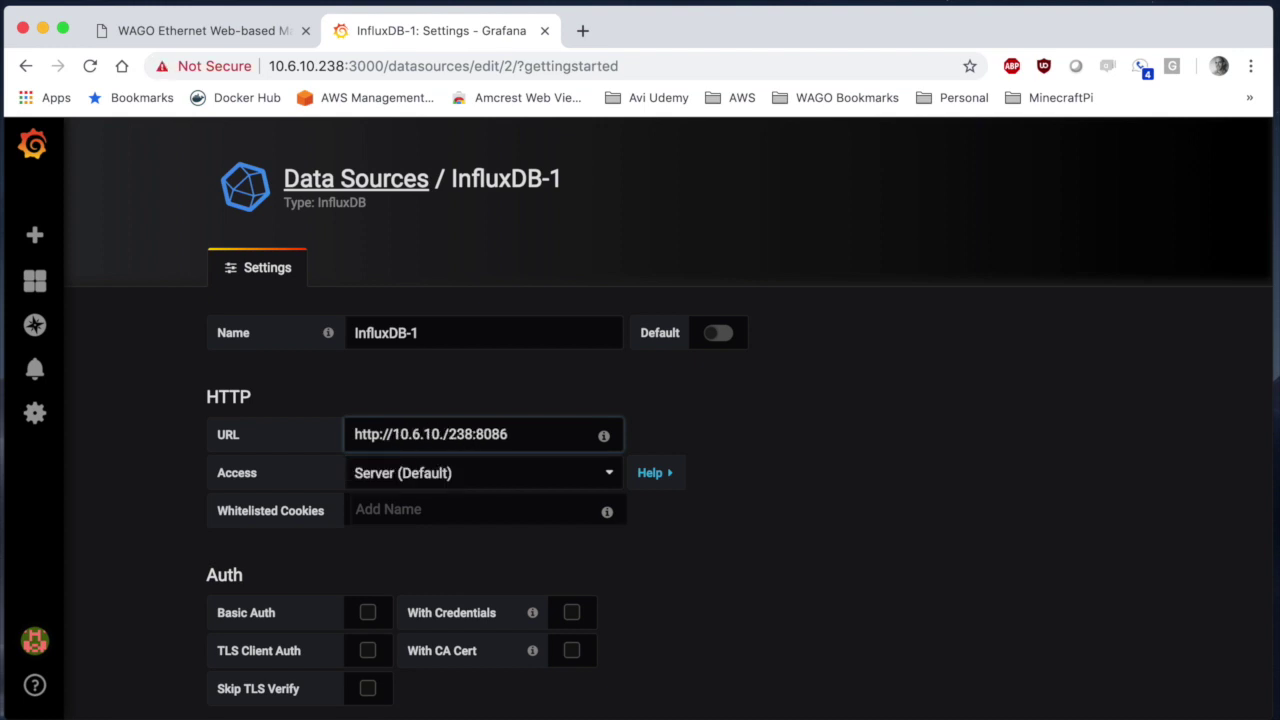
Skip TLS verification, set database mydb, then save and test the data source
{"action": "scroll", "coordinate": [480, 540], "scroll_direction": "down", "scroll_amount": 1}
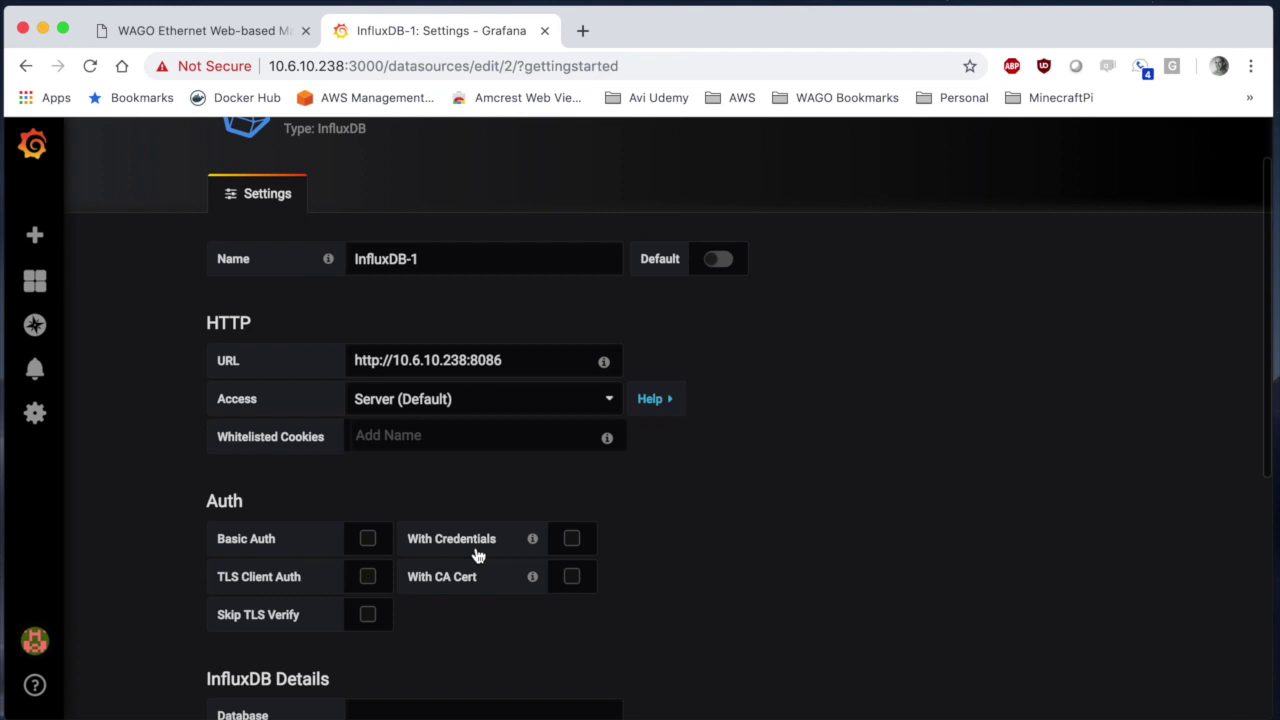
{"action": "left_click", "coordinate": [370, 616]}
{"action": "scroll", "coordinate": [377, 623], "scroll_direction": "down", "scroll_amount": 5}
{"action": "left_click", "coordinate": [397, 283]}
{"action": "type", "text": "mydb"}
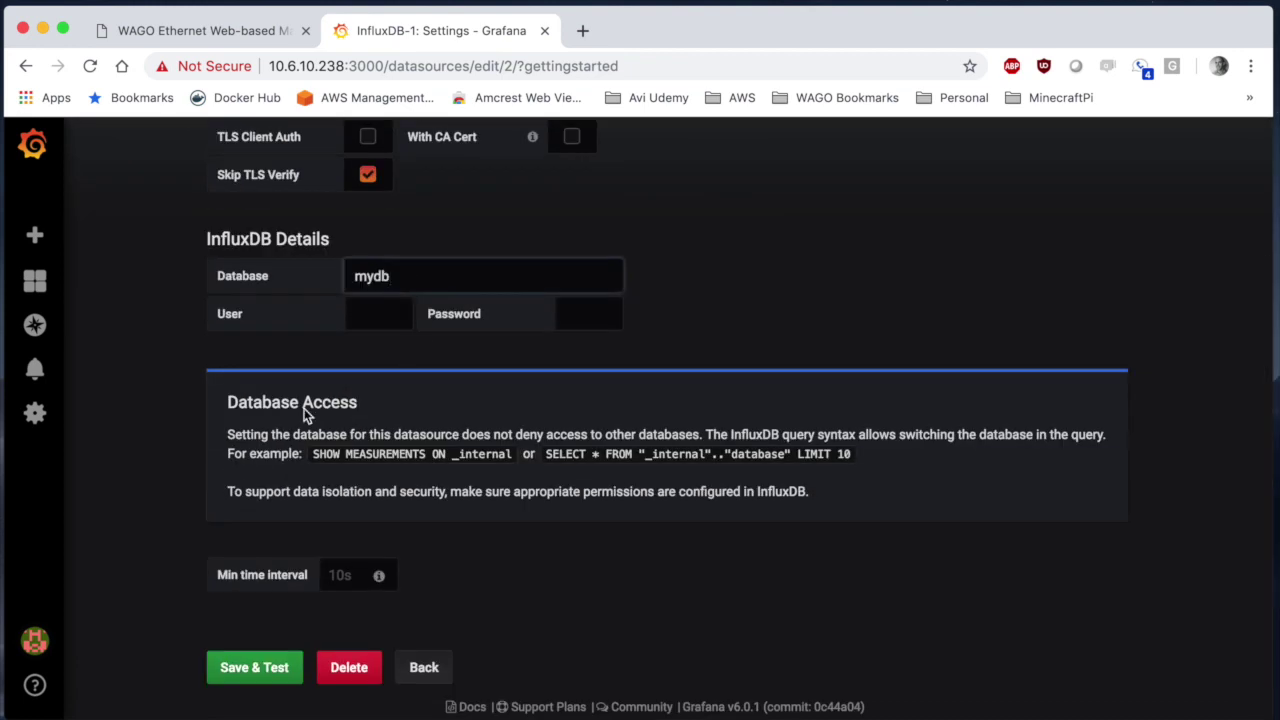
{"action": "left_click", "coordinate": [232, 672]}
{"action": "mouse_move", "coordinate": [37, 252]}
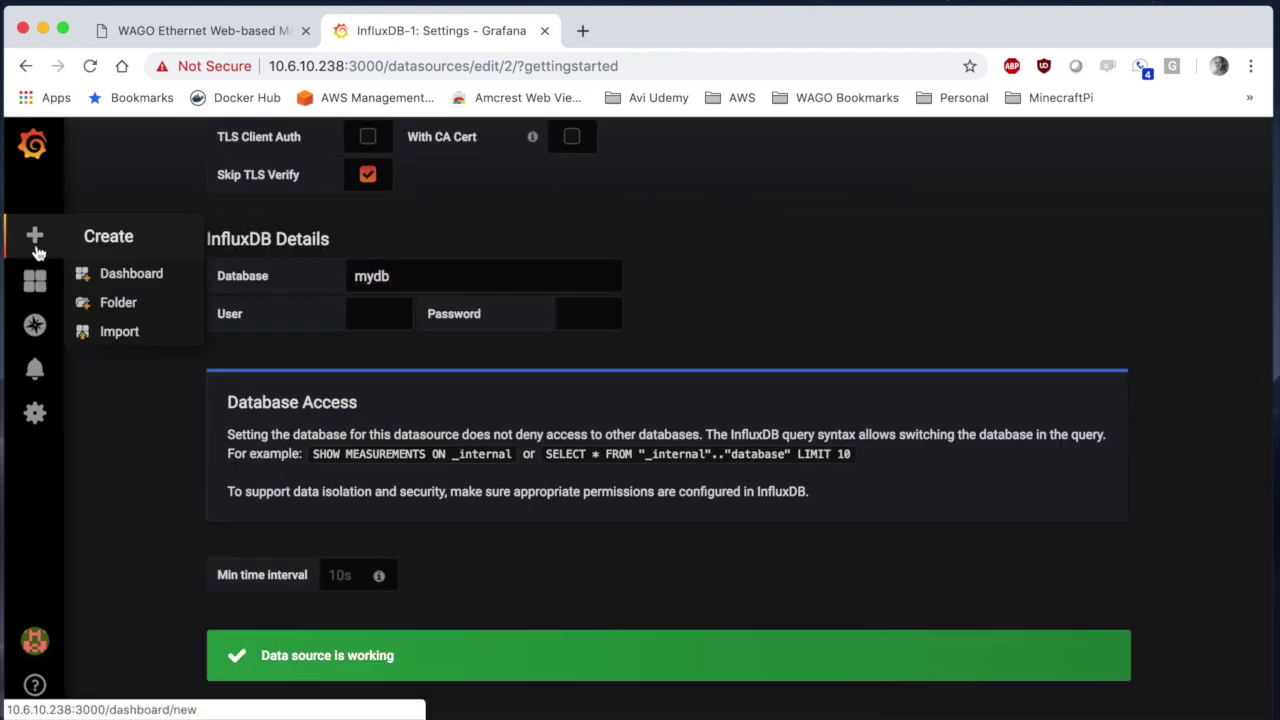
{"action": "left_click", "coordinate": [100, 275]}
Add a panel query on InfluxDB selecting measurement myvar, field myfield
{"action": "left_click", "coordinate": [286, 376]}
{"action": "left_click", "coordinate": [275, 397]}
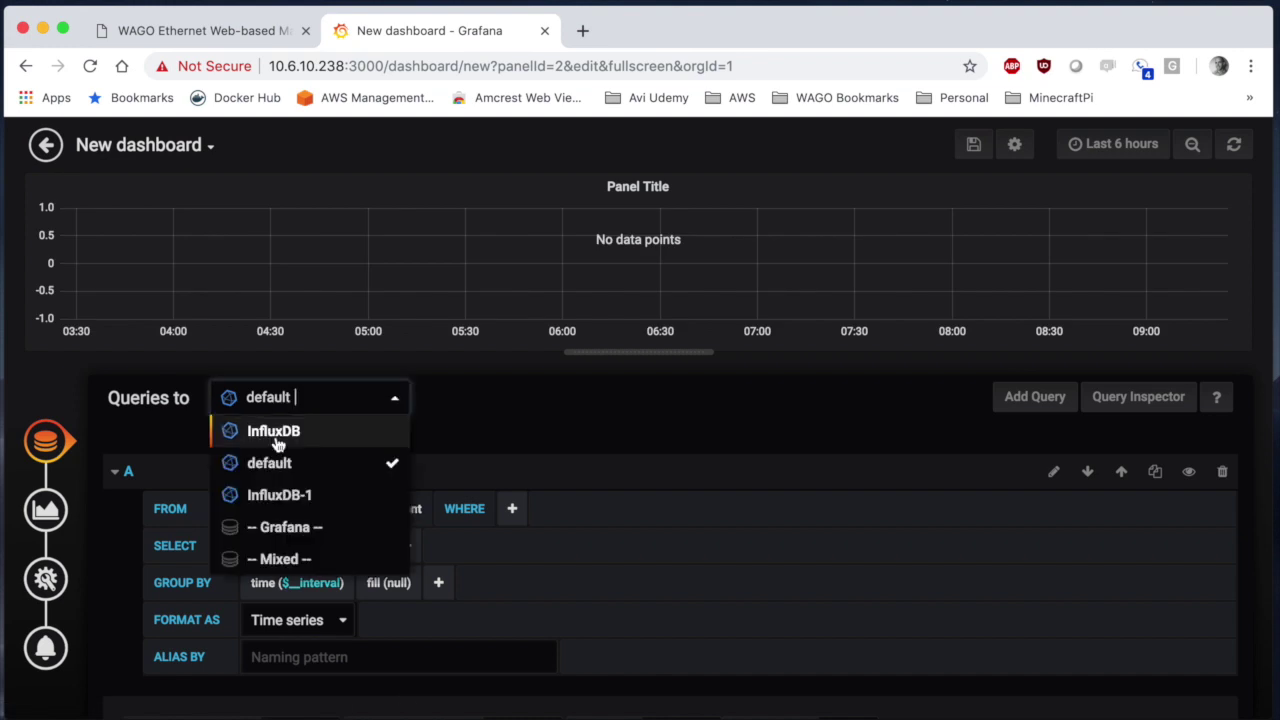
{"action": "left_click", "coordinate": [275, 435]}
{"action": "left_click", "coordinate": [370, 508]}
{"action": "left_click", "coordinate": [329, 539]}
{"action": "left_click", "coordinate": [293, 546]}
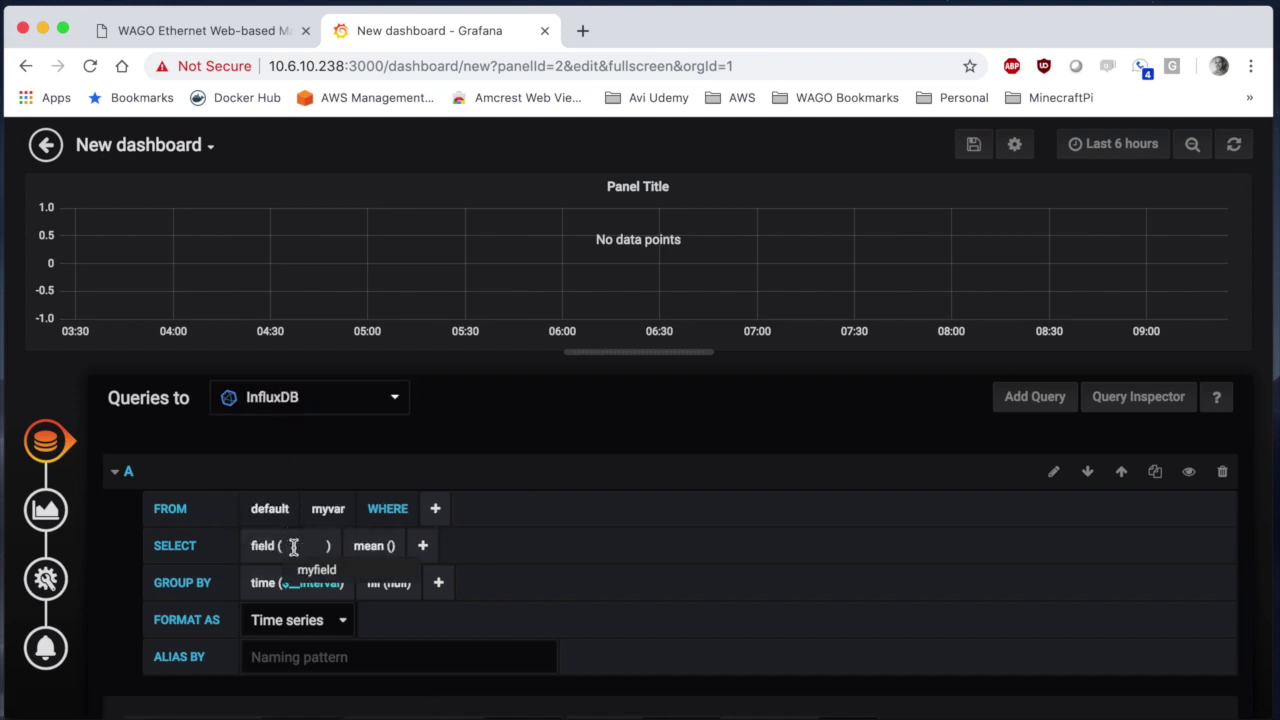
{"action": "left_click", "coordinate": [317, 570]}
Draw the graph series as bars with points
{"action": "left_click", "coordinate": [45, 510]}
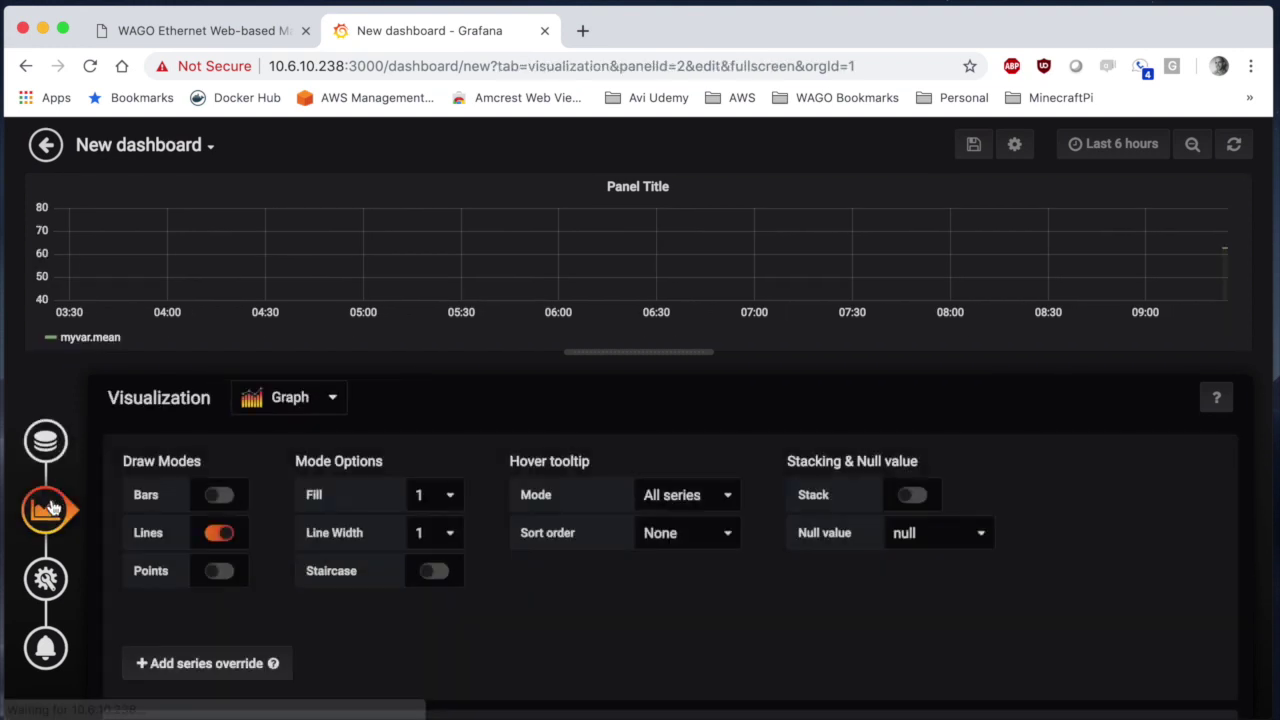
{"action": "left_click", "coordinate": [219, 494]}
{"action": "left_click", "coordinate": [219, 570]}
Set the time range to the last 5 minutes with 5s auto-refresh and apply
{"action": "left_click", "coordinate": [1110, 143]}
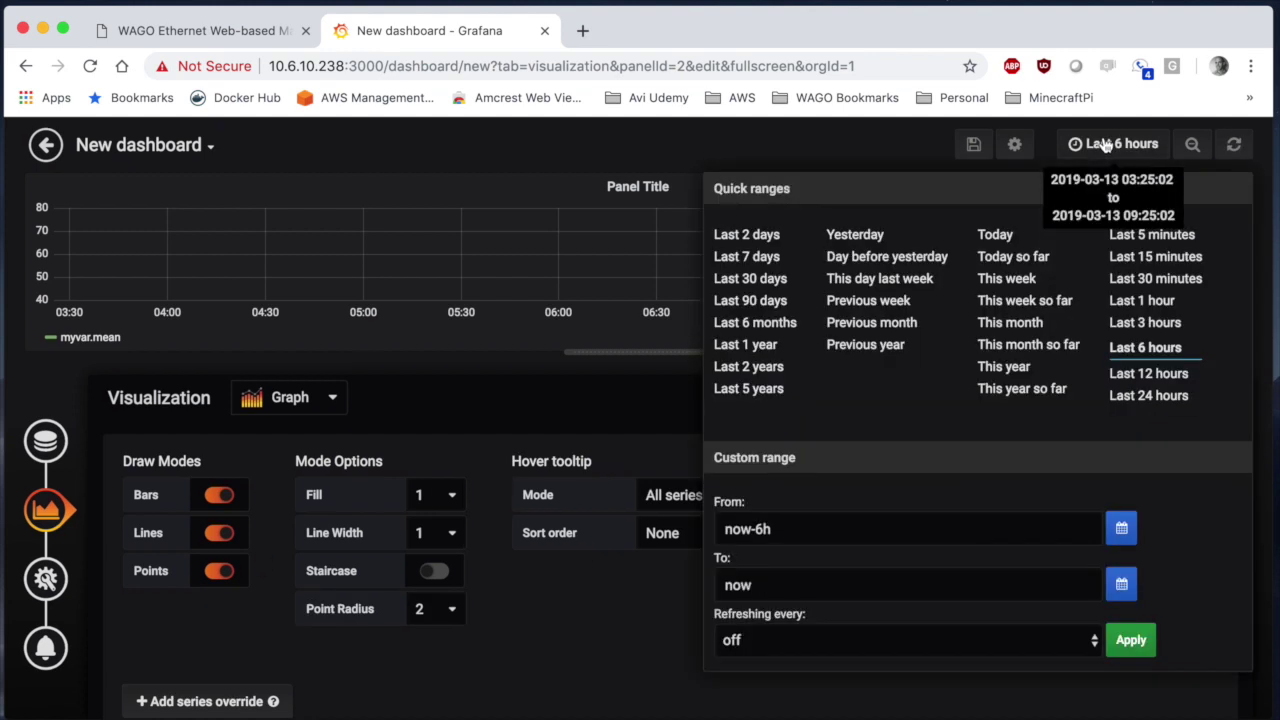
{"action": "left_click", "coordinate": [1152, 237]}
{"action": "left_click", "coordinate": [1107, 143]}
{"action": "left_click", "coordinate": [785, 636]}
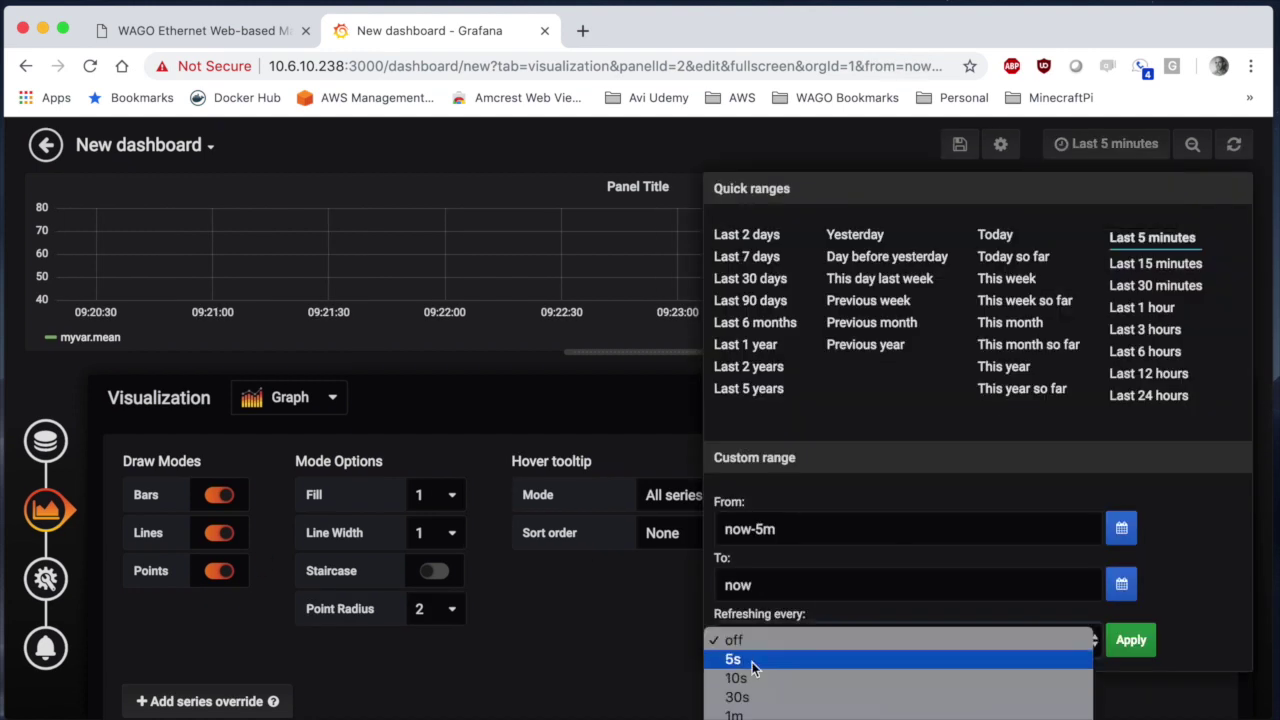
{"action": "left_click", "coordinate": [752, 662]}
{"action": "left_click", "coordinate": [1131, 641]}
{"action": "left_click", "coordinate": [45, 144]}
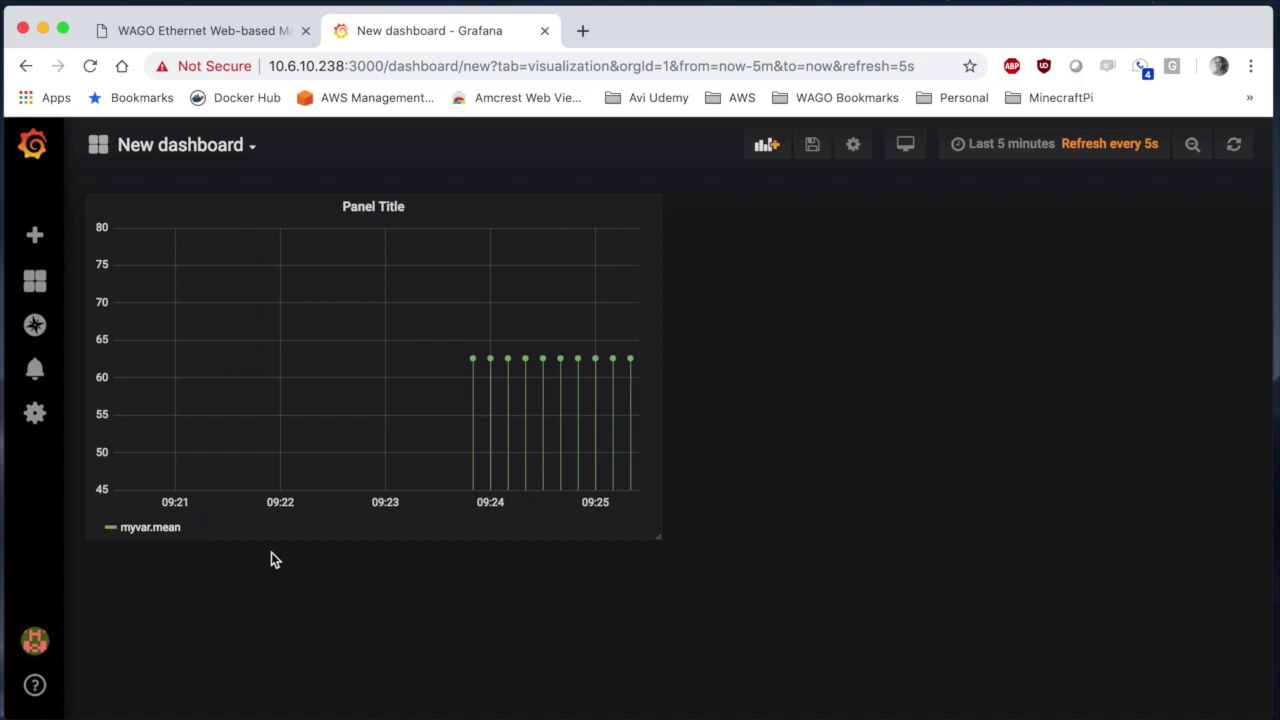